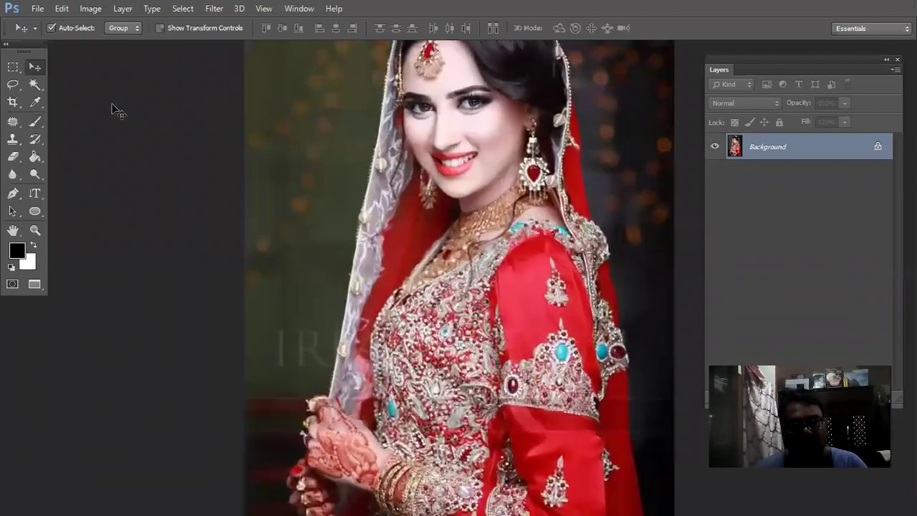
# Activate the Pen tool and close the floating Character panel that covers the photo
pyautogui.click(15, 195)
pyautogui.rightClick(18, 196)
pyautogui.click(54, 195)
pyautogui.moveTo(353, 308); pyautogui.dragTo(357, 217)
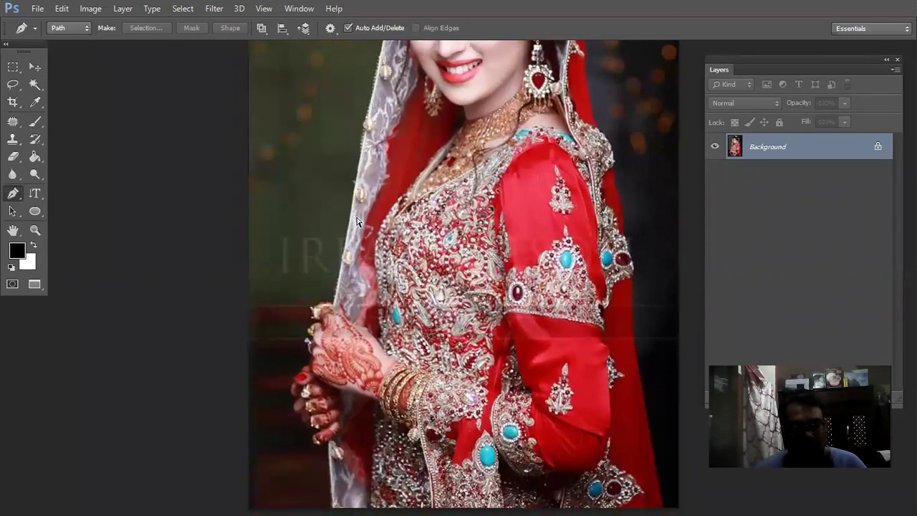
pyautogui.hotkey('ctrl', '+')
pyautogui.hotkey('ctrl', '+')
pyautogui.moveTo(355, 359); pyautogui.dragTo(315, 79)
pyautogui.moveTo(278, 293); pyautogui.dragTo(301, 156)
pyautogui.moveTo(322, 118); pyautogui.dragTo(308, 293)
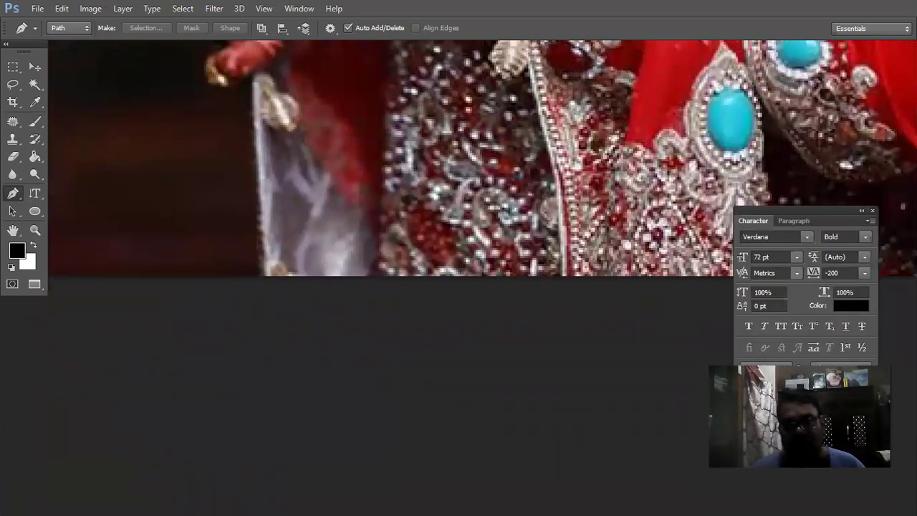
pyautogui.click(871, 211)
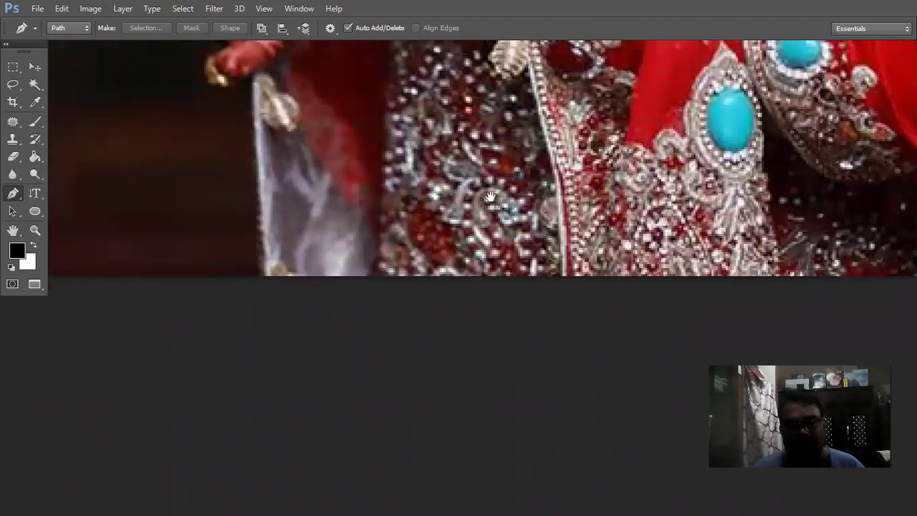
# Start a path where the white veil meets the photo's bottom edge and trace the veil's outer edge up to the lower hand
pyautogui.scroll(4, 247, 424)
pyautogui.click(255, 430)
pyautogui.click(247, 303)
pyautogui.moveTo(236, 309); pyautogui.dragTo(237, 321)
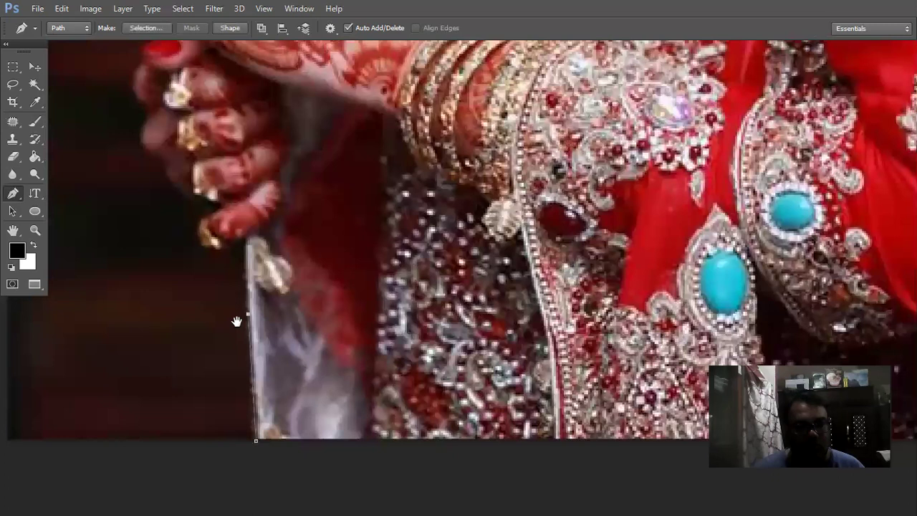
pyautogui.scroll(2, 236, 321)
pyautogui.click(232, 331)
# Continue the path around the ringed fingers of the lower hand and past the red fingernail
pyautogui.click(198, 334)
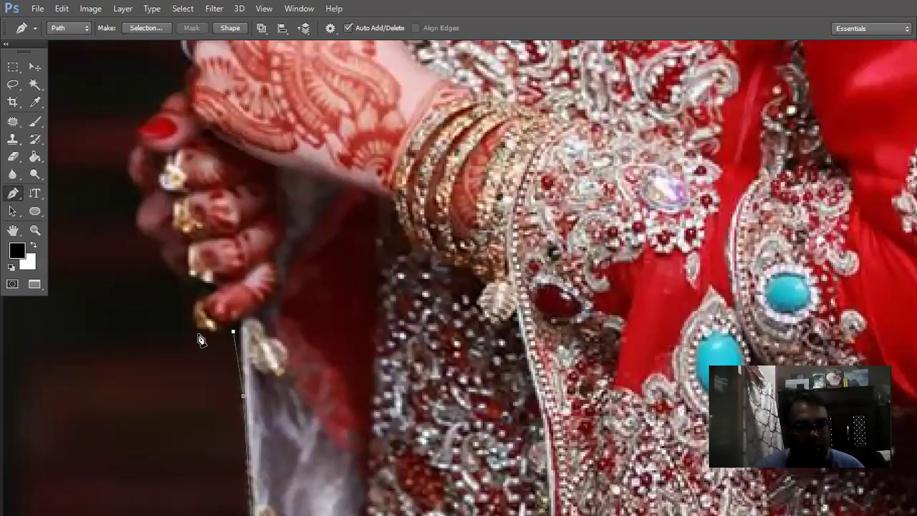
pyautogui.click(191, 303)
pyautogui.click(189, 290)
pyautogui.click(160, 259)
pyautogui.moveTo(153, 251); pyautogui.dragTo(205, 470)
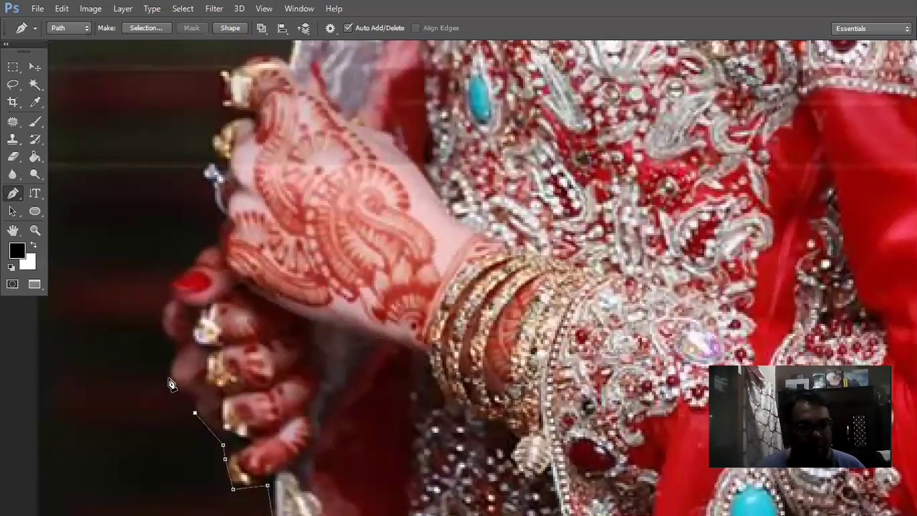
pyautogui.click(171, 372)
pyautogui.click(174, 349)
pyautogui.click(161, 323)
pyautogui.click(171, 287)
pyautogui.click(203, 250)
# Trace the path up around the knuckles and rings of the upper hand to the top of its uppermost finger
pyautogui.moveTo(223, 246); pyautogui.dragTo(219, 368)
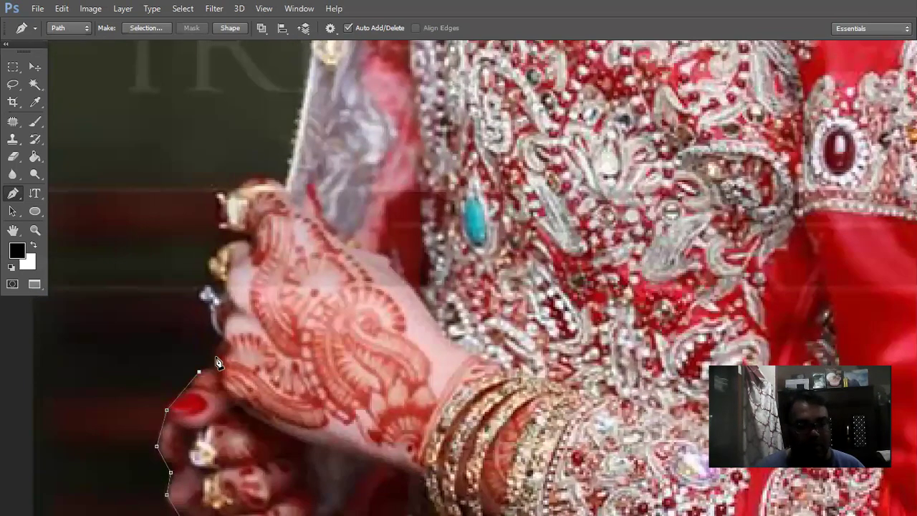
pyautogui.click(213, 363)
pyautogui.click(217, 338)
pyautogui.click(199, 292)
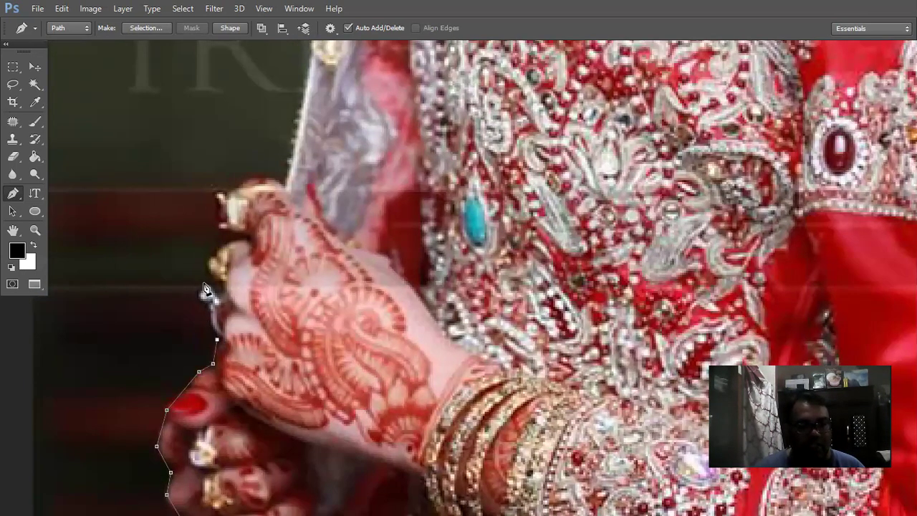
pyautogui.click(217, 229)
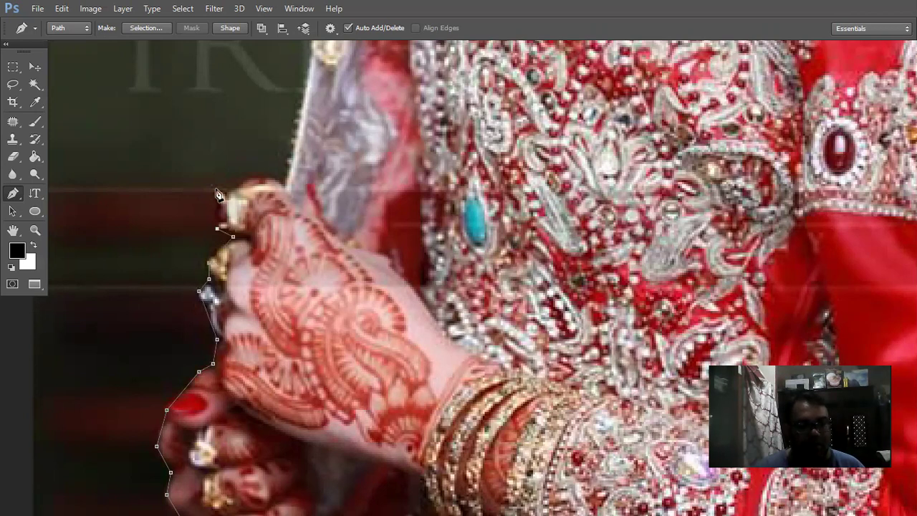
pyautogui.click(246, 182)
# Extend the path up the white lace veil's outer edge from the hand to beside the forehead
pyautogui.moveTo(281, 188); pyautogui.dragTo(243, 421)
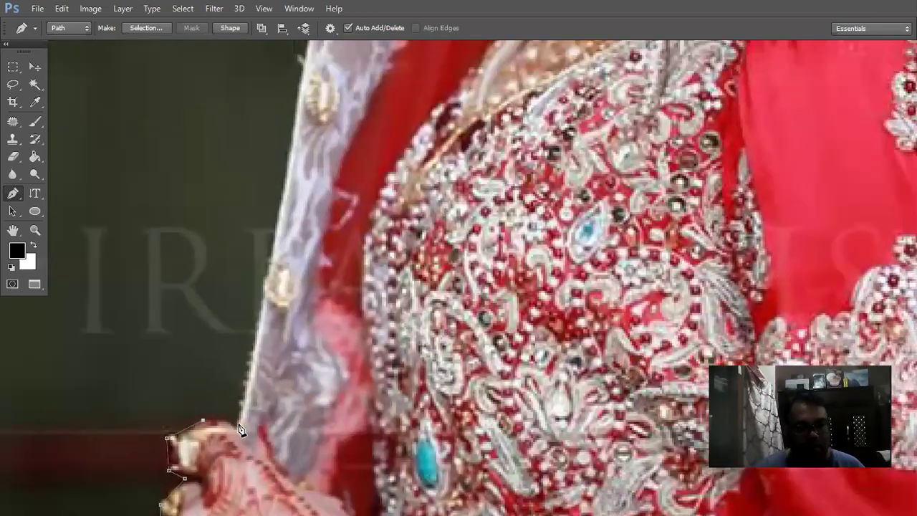
pyautogui.click(278, 211)
pyautogui.moveTo(288, 230); pyautogui.dragTo(235, 469)
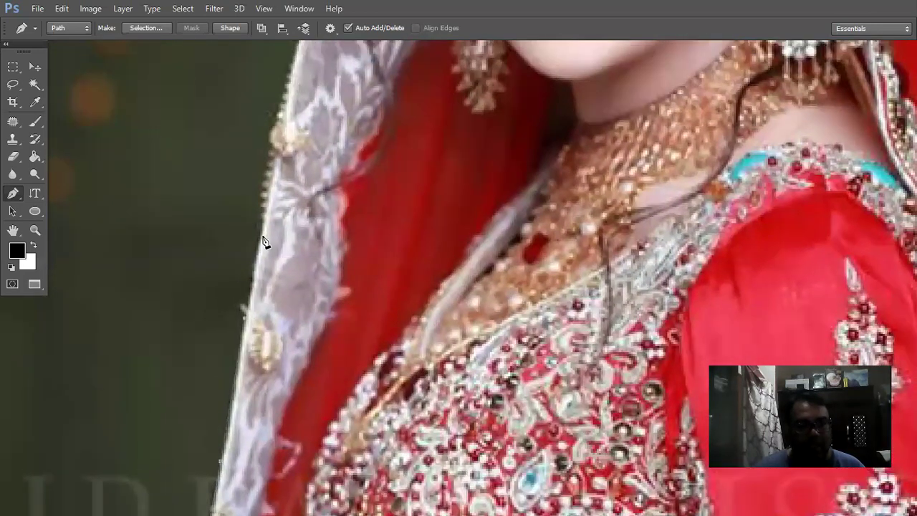
pyautogui.click(265, 169)
pyautogui.moveTo(287, 173); pyautogui.dragTo(263, 363)
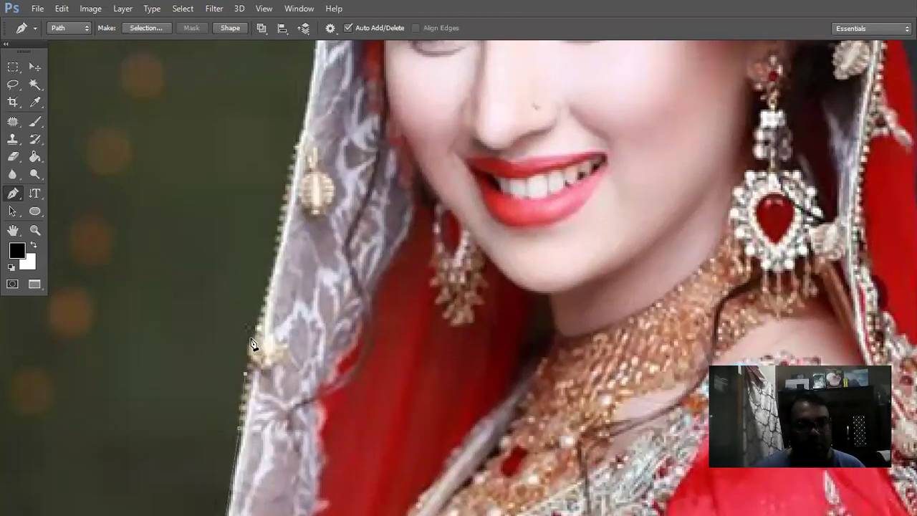
pyautogui.moveTo(280, 237); pyautogui.dragTo(269, 355)
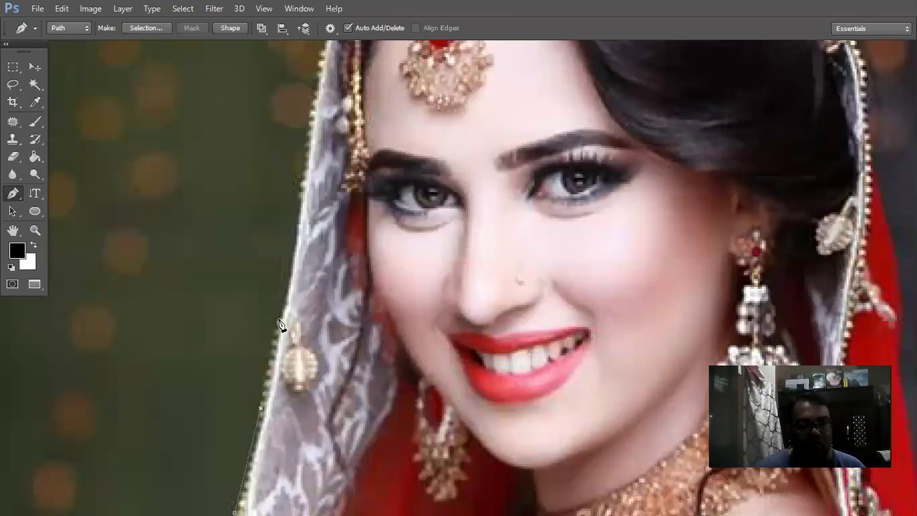
pyautogui.moveTo(292, 262); pyautogui.dragTo(292, 393)
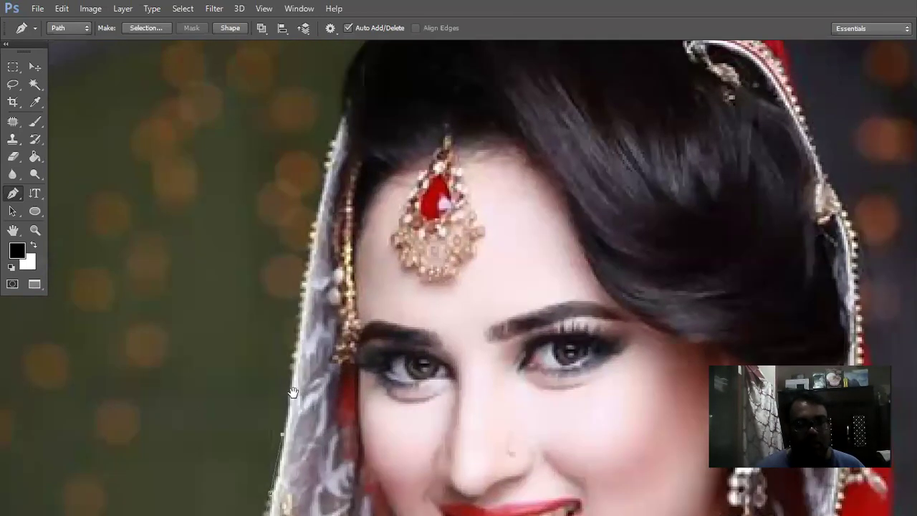
pyautogui.moveTo(318, 223); pyautogui.dragTo(311, 318)
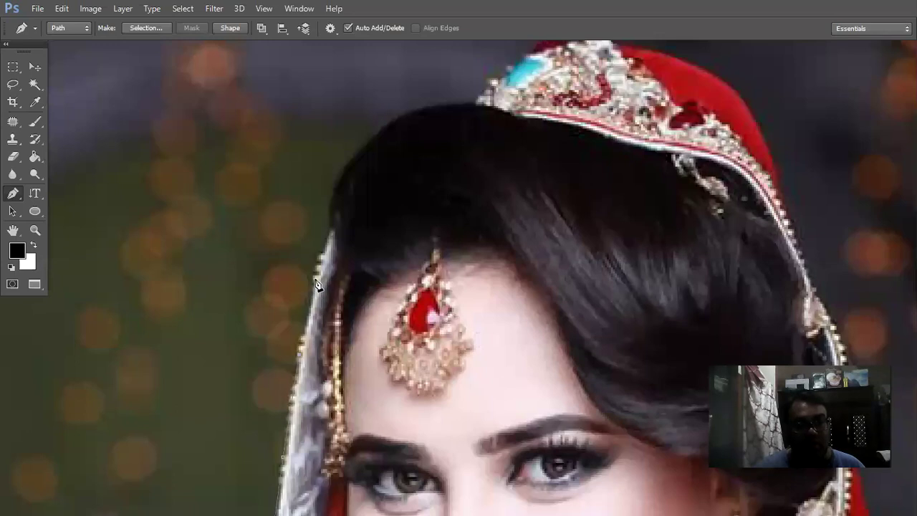
# Trace the path from the veil's upper tip over the dark hair to the start of the jewelled headpiece
pyautogui.click(329, 229)
pyautogui.click(331, 196)
pyautogui.click(349, 163)
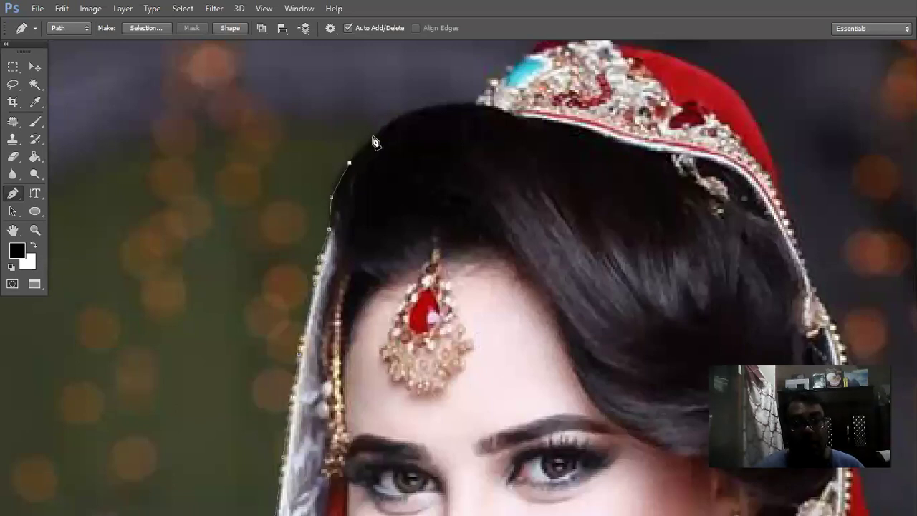
pyautogui.click(381, 129)
pyautogui.moveTo(380, 174); pyautogui.dragTo(309, 328)
pyautogui.click(297, 389)
pyautogui.click(344, 382)
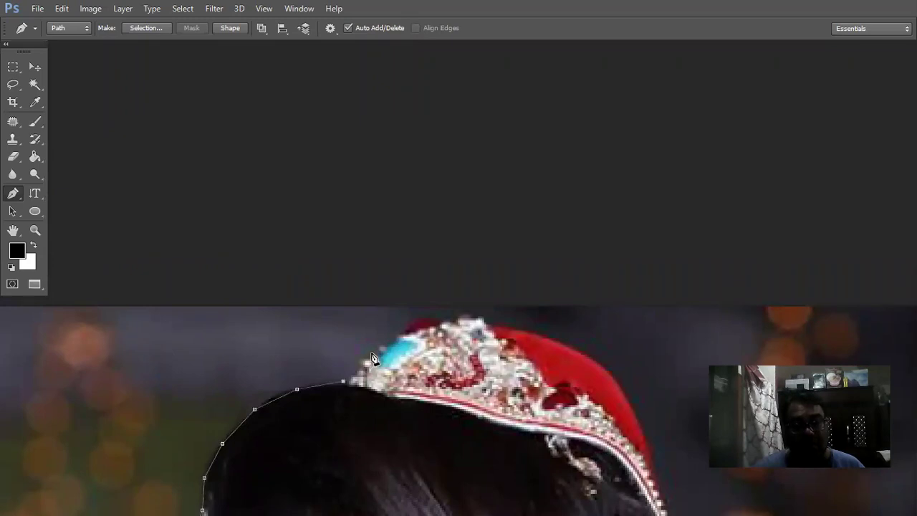
# Continue the path over the jewelled headpiece and around the red veil covering the back of the head
pyautogui.click(419, 320)
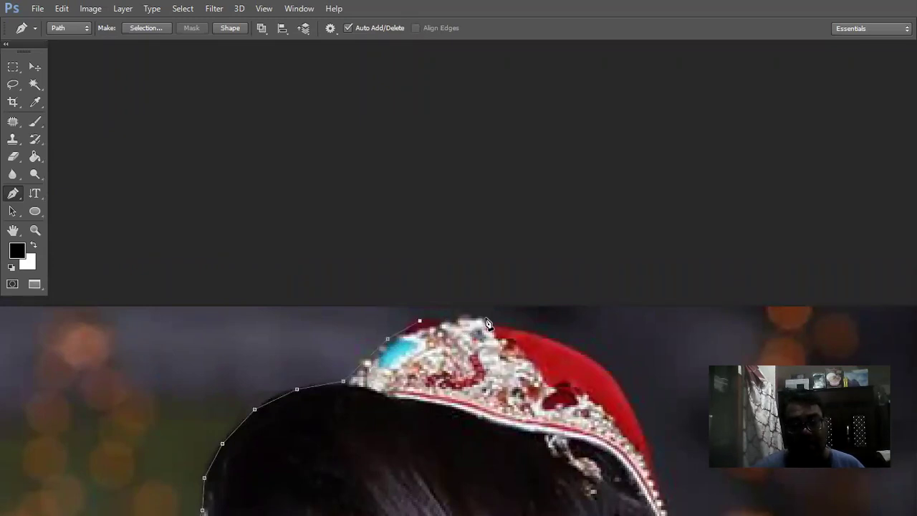
pyautogui.click(528, 331)
pyautogui.moveTo(570, 350); pyautogui.dragTo(200, 364)
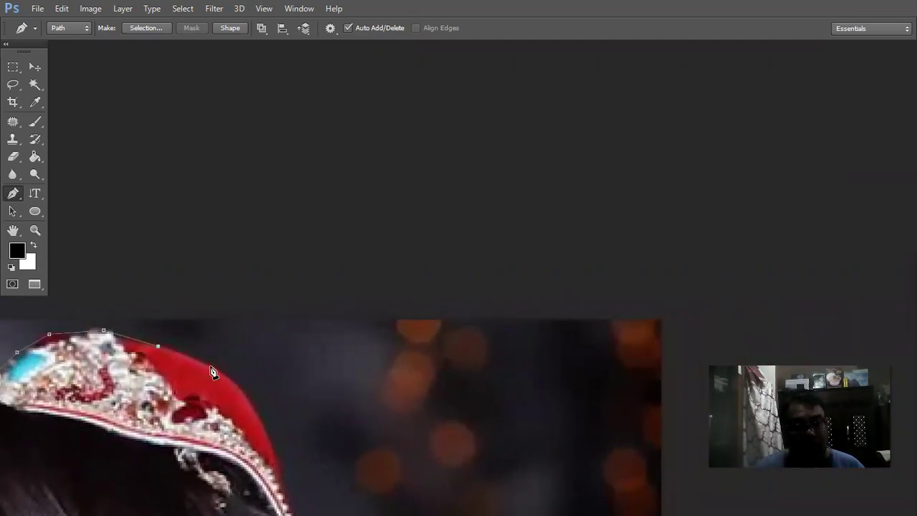
pyautogui.click(210, 366)
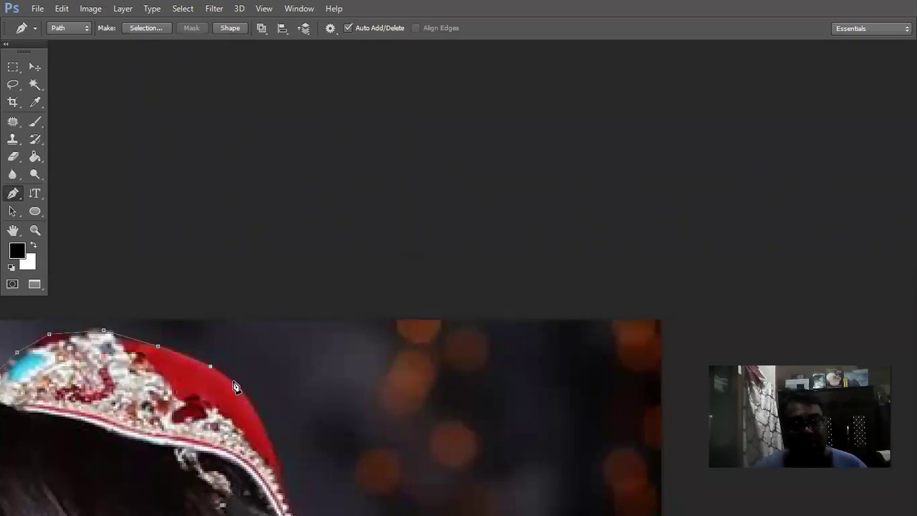
pyautogui.click(233, 381)
pyautogui.moveTo(258, 411); pyautogui.dragTo(304, 328)
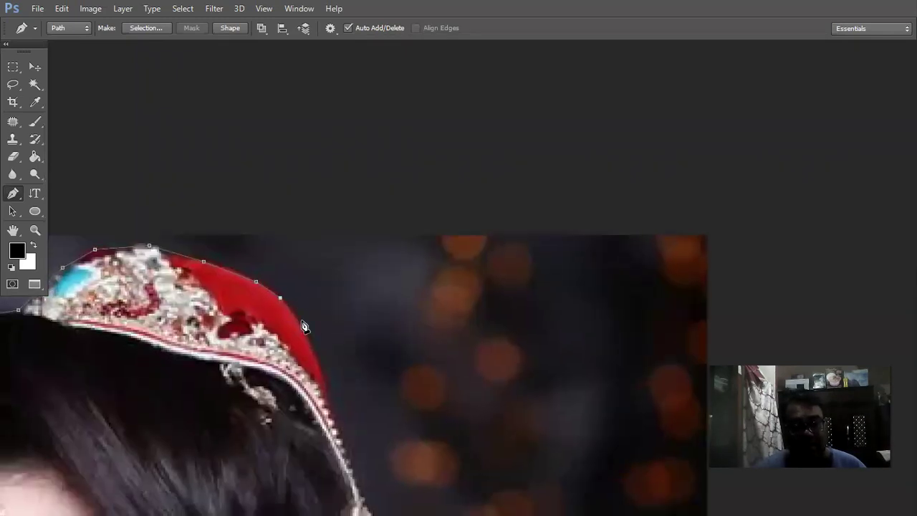
pyautogui.click(302, 326)
pyautogui.click(325, 377)
pyautogui.click(334, 413)
# Trace the path down the beaded veil border behind the hair and onto the red veil beside the earring
pyautogui.moveTo(337, 471); pyautogui.dragTo(317, 284)
pyautogui.click(335, 287)
pyautogui.click(368, 355)
pyautogui.click(380, 448)
pyautogui.moveTo(389, 507); pyautogui.dragTo(368, 329)
pyautogui.click(383, 392)
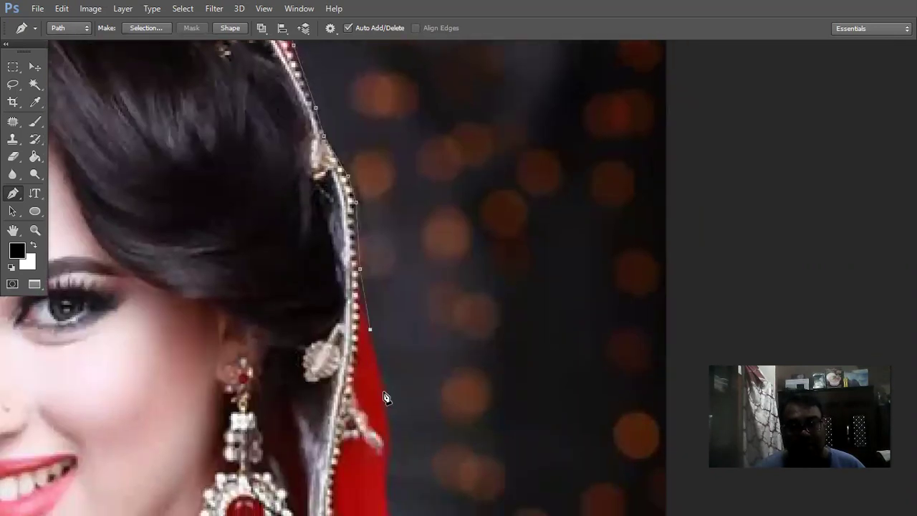
pyautogui.click(387, 435)
pyautogui.click(386, 473)
# Extend the path down the red veil's edge and around the embroidered shoulder
pyautogui.scroll(-6, 395, 284)
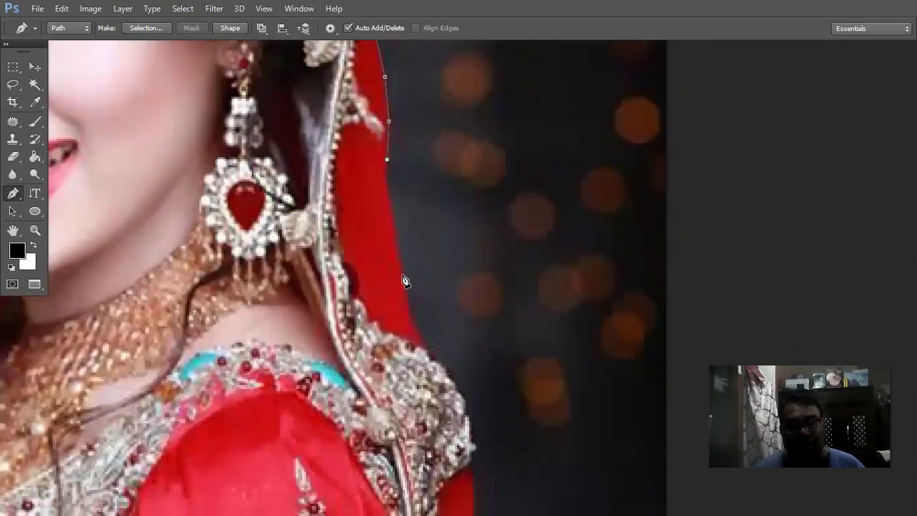
pyautogui.click(402, 274)
pyautogui.click(415, 331)
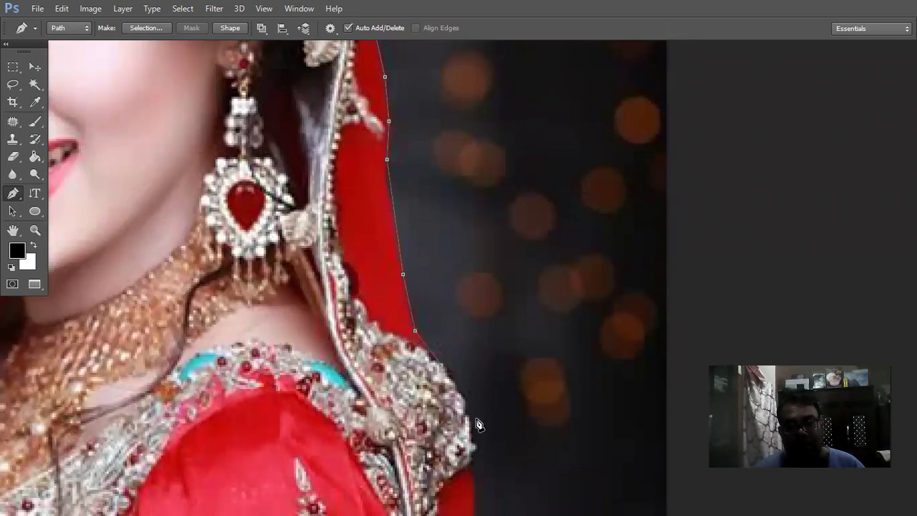
pyautogui.click(473, 474)
pyautogui.scroll(-10, 451, 195)
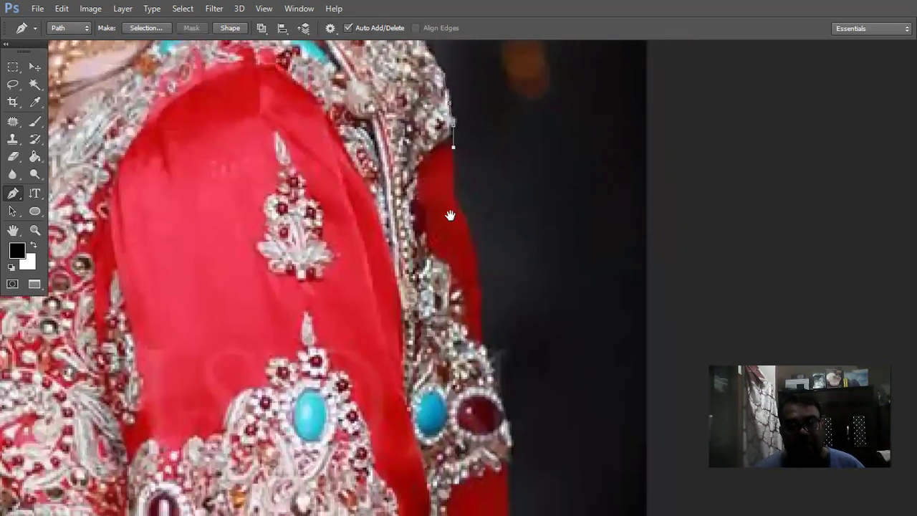
# Trace the path down the red fabric below the shoulder and around the embroidered band with the dark red stone
pyautogui.click(456, 194)
pyautogui.click(476, 237)
pyautogui.click(482, 279)
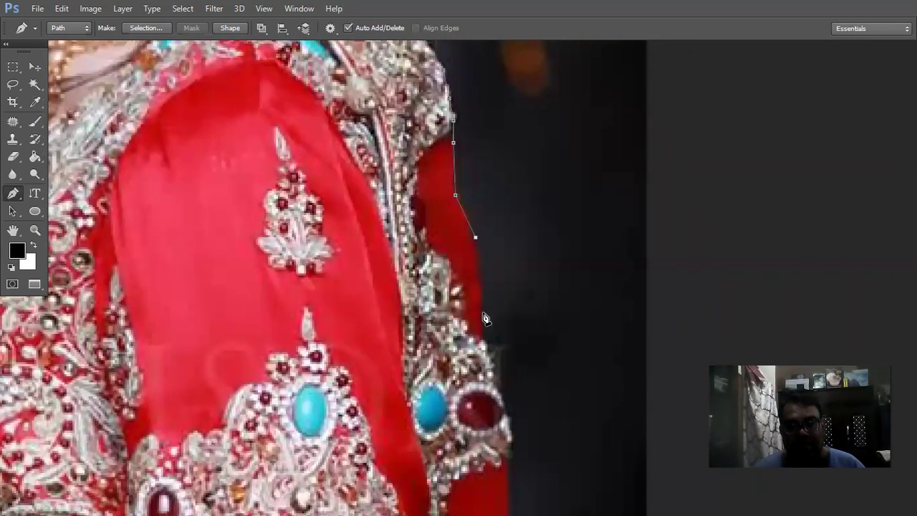
pyautogui.click(494, 353)
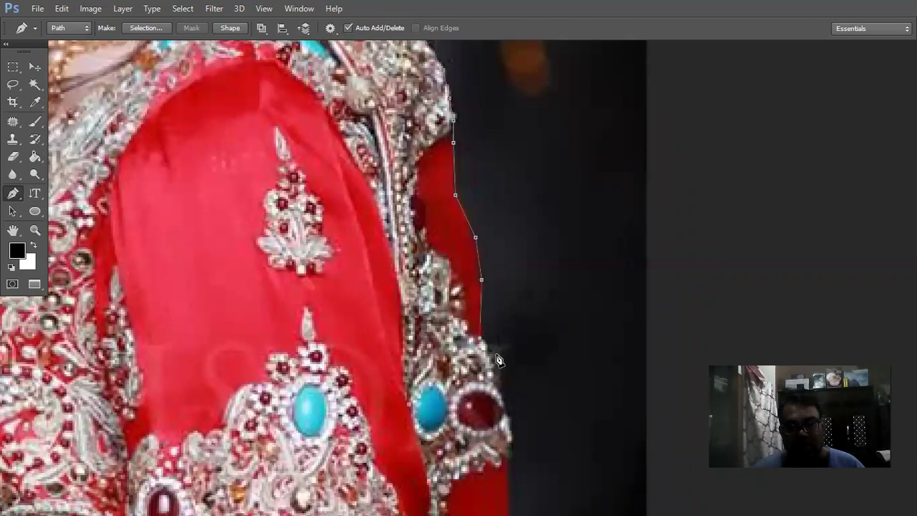
pyautogui.click(505, 402)
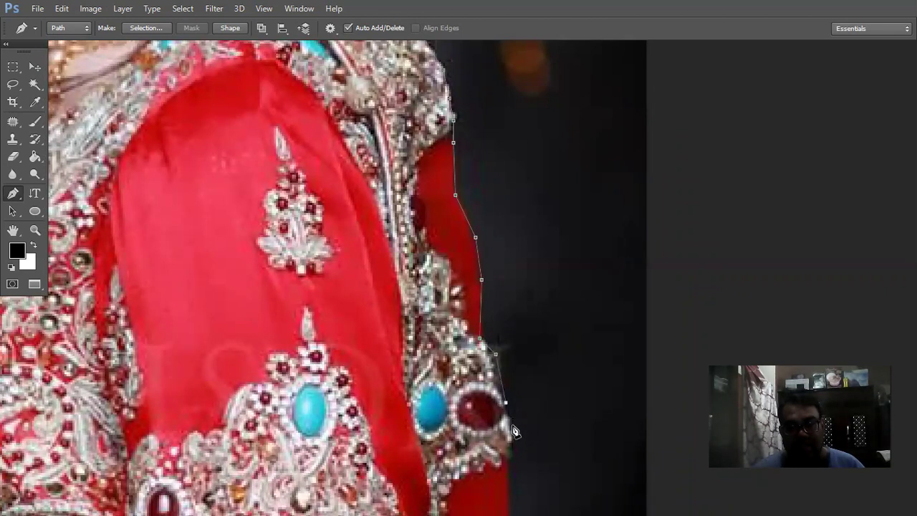
pyautogui.click(510, 464)
pyautogui.scroll(-5, 494, 358)
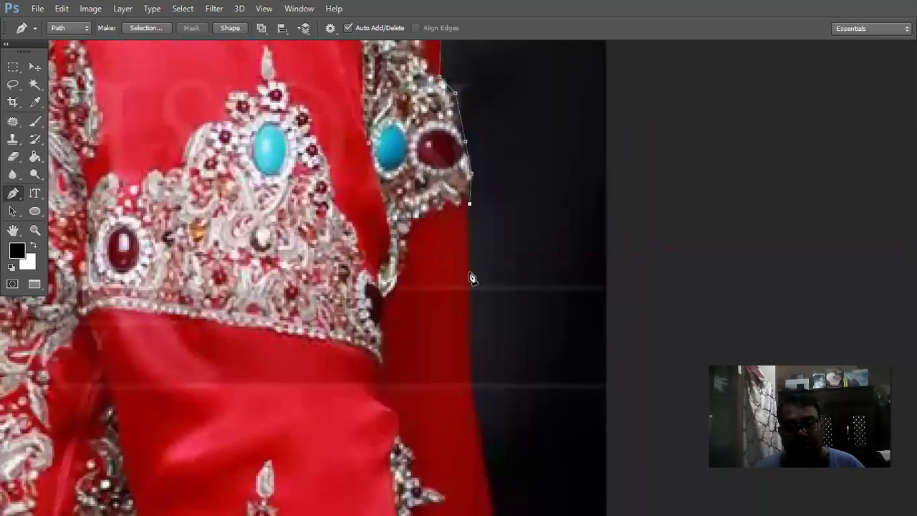
# Continue the path down the long outer edge of the red veil beside the sleeve and elbow
pyautogui.click(468, 284)
pyautogui.click(469, 375)
pyautogui.scroll(-3, 451, 286)
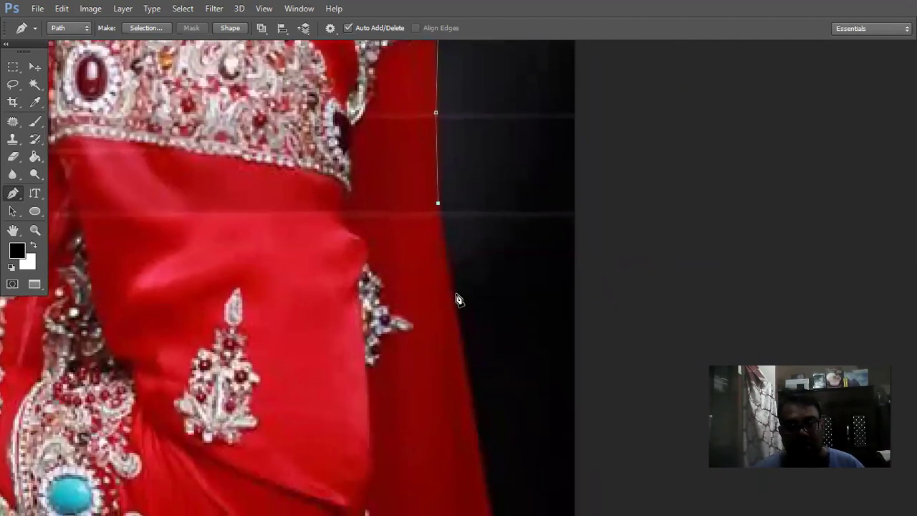
pyautogui.click(454, 297)
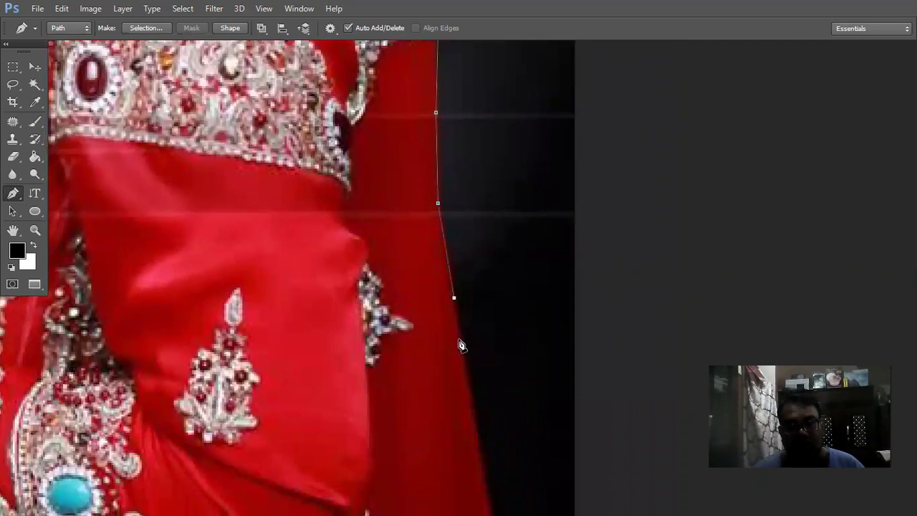
pyautogui.click(473, 393)
pyautogui.scroll(-3, 468, 401)
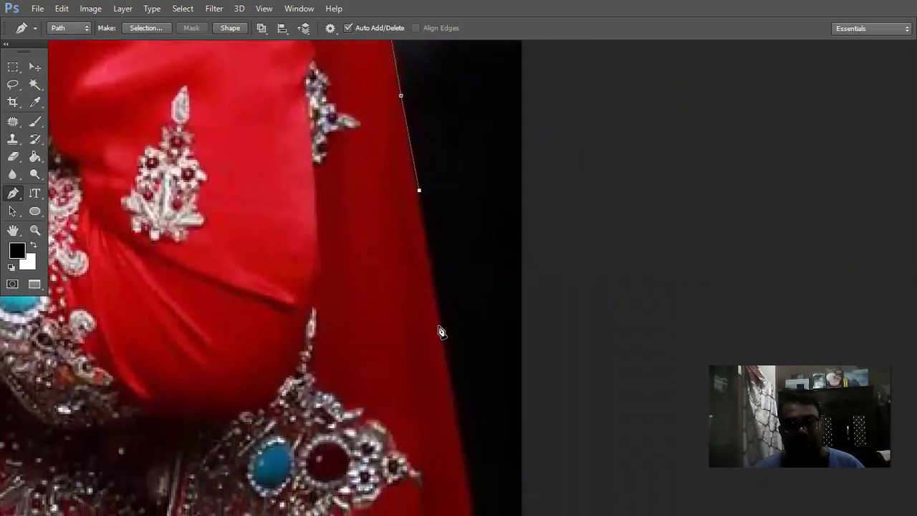
pyautogui.click(444, 334)
pyautogui.scroll(-3, 444, 336)
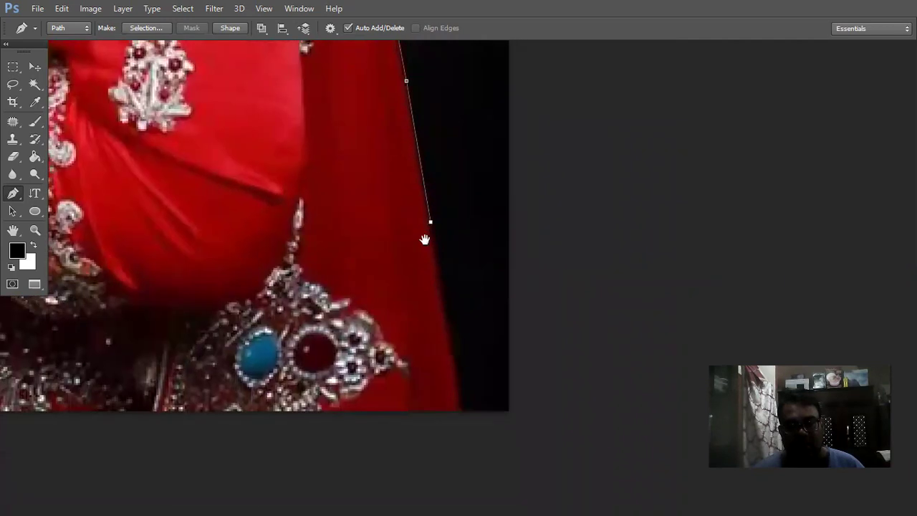
# Continue the path down the red veil's edge, run it just below the photo's bottom edge and close it at the starting point
pyautogui.click(432, 282)
pyautogui.click(447, 355)
pyautogui.click(451, 386)
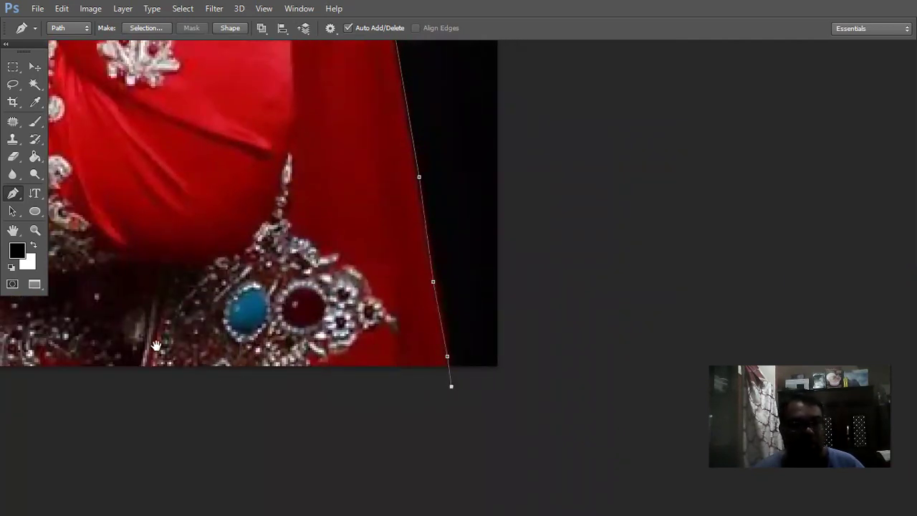
pyautogui.moveTo(156, 346); pyautogui.dragTo(512, 289)
pyautogui.moveTo(206, 315); pyautogui.dragTo(348, 320)
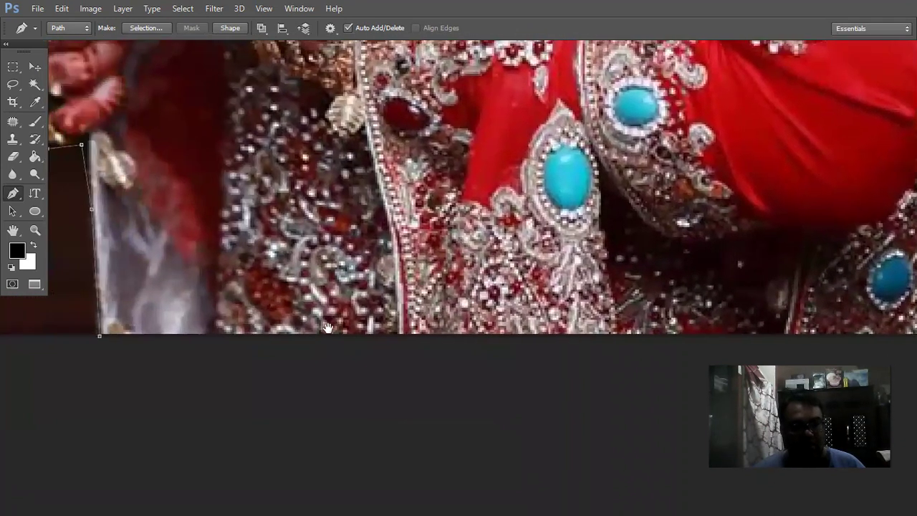
pyautogui.click(136, 366)
pyautogui.click(99, 336)
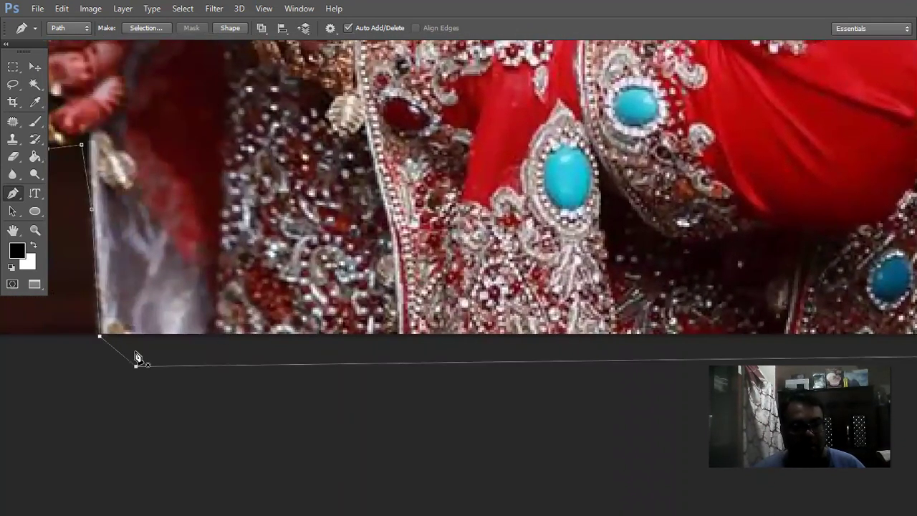
# Convert the closed path around the bride into a selection and display the document's layers
pyautogui.hotkey('ctrl', '0')
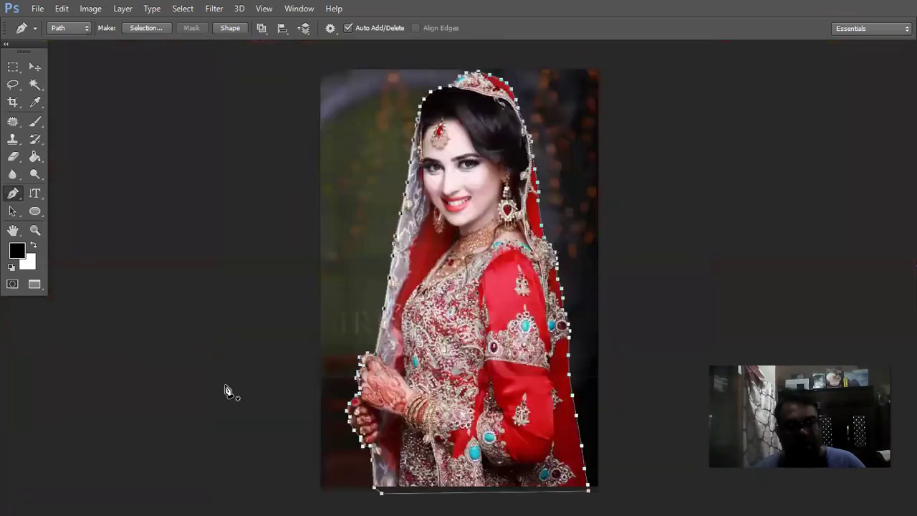
pyautogui.hotkey('ctrl', 'Return')
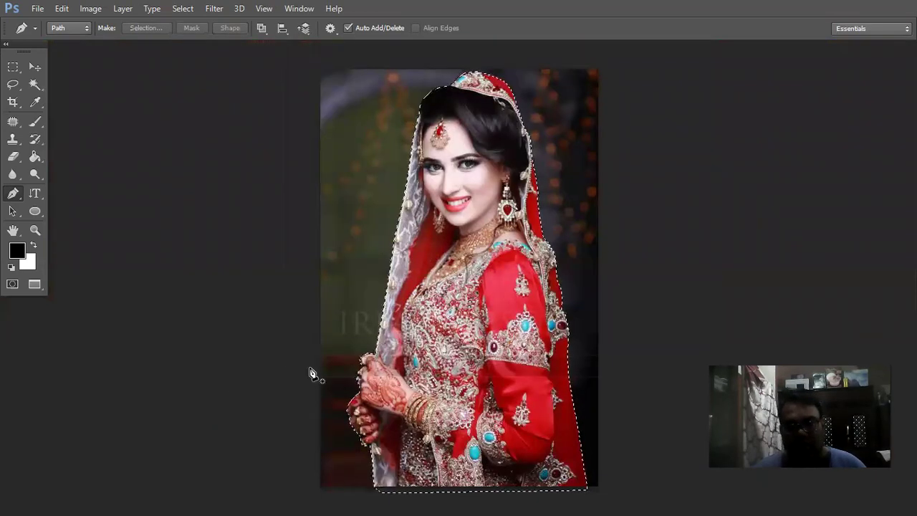
pyautogui.press('F7')
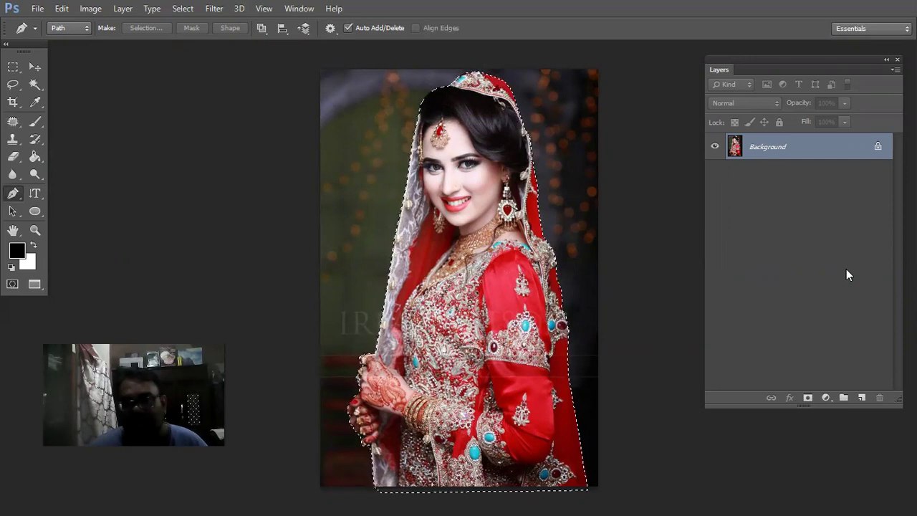
pyautogui.click(182, 7)
pyautogui.click(244, 158)
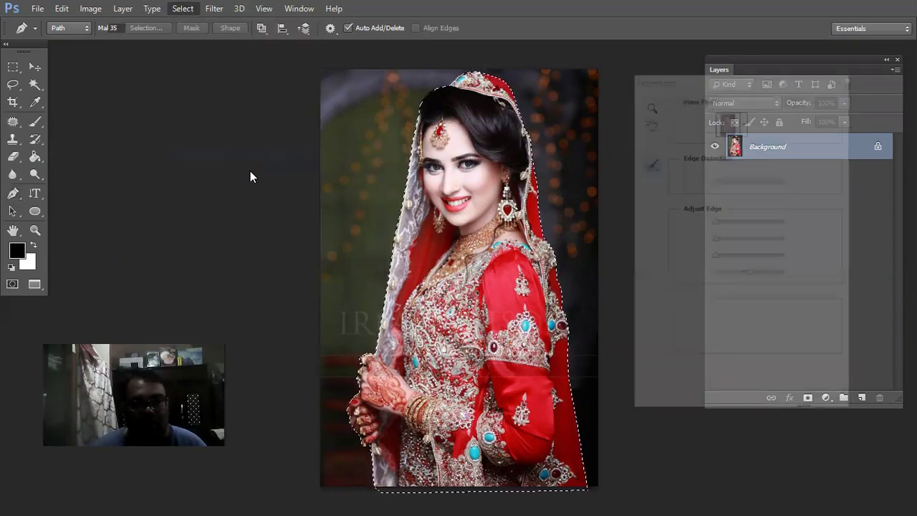
pyautogui.press('Escape')
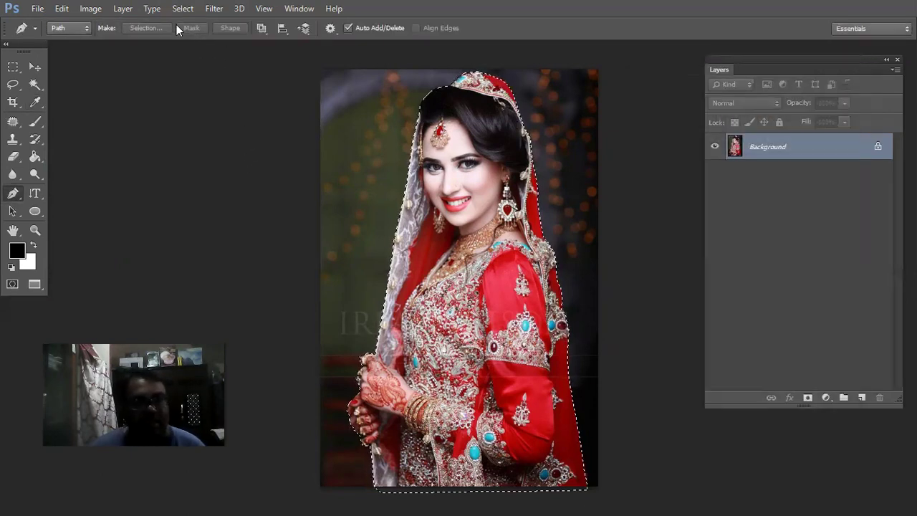
# Feather the bride selection by 3 pixels and turn it into a layer mask that hides the photo's background
pyautogui.click(183, 7)
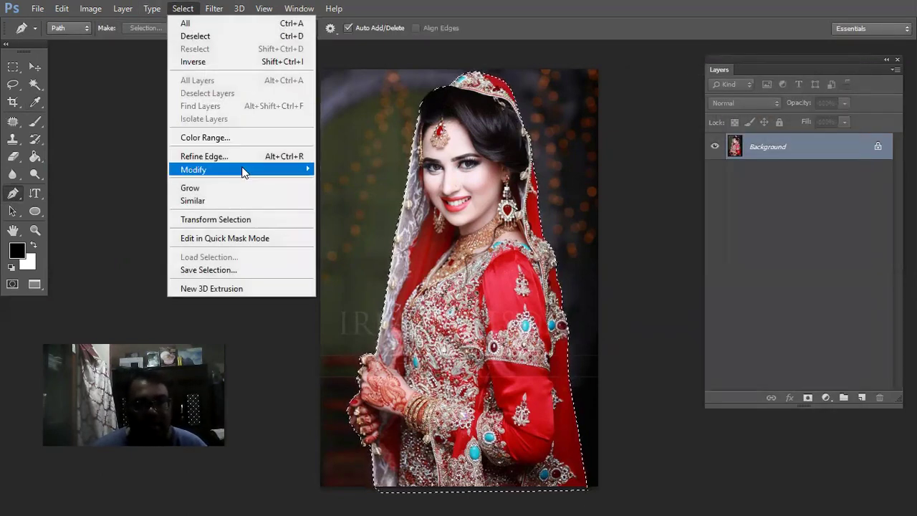
pyautogui.moveTo(251, 169)
pyautogui.click(369, 222)
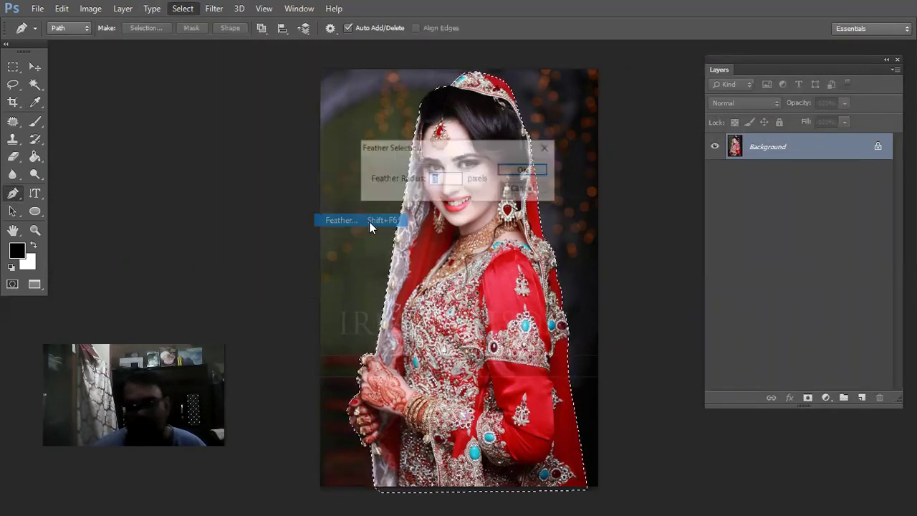
pyautogui.write('5')
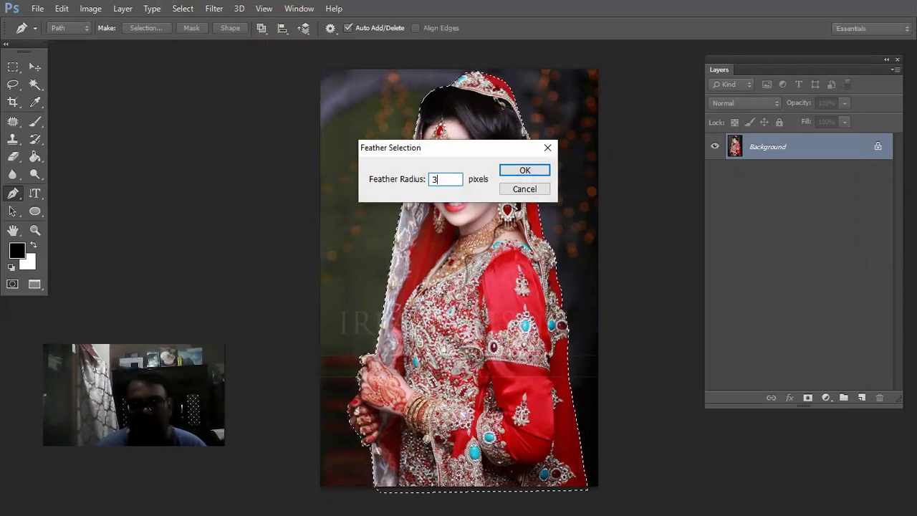
pyautogui.press('Return')
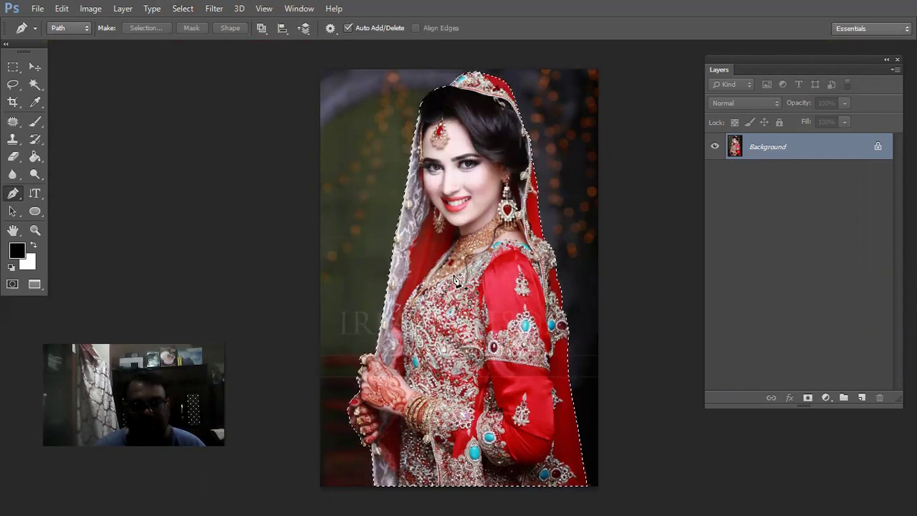
pyautogui.click(35, 66)
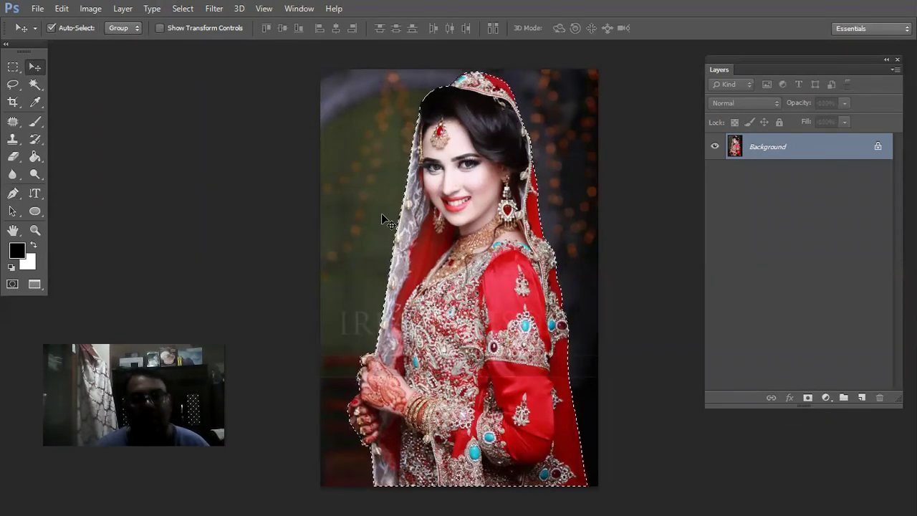
pyautogui.click(808, 398)
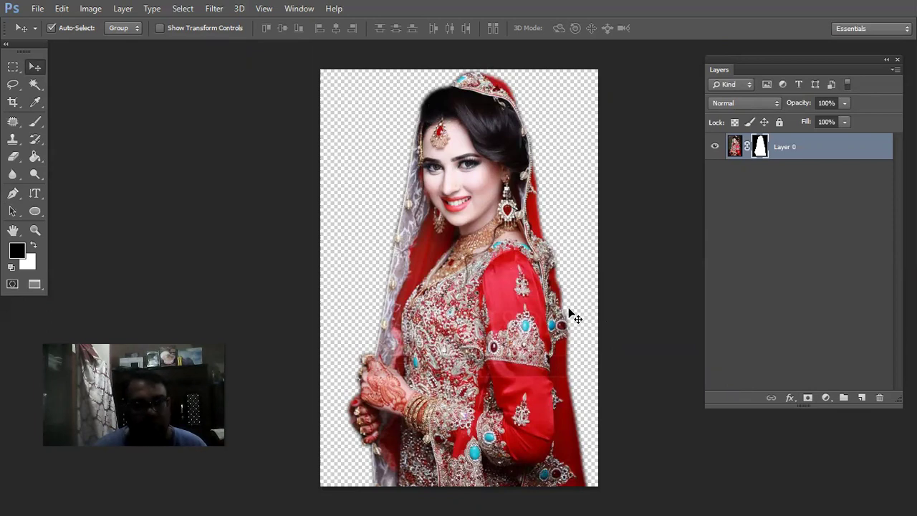
# Add a new layer above the masked bride and fill it with white using the Paint Bucket
pyautogui.click(861, 397)
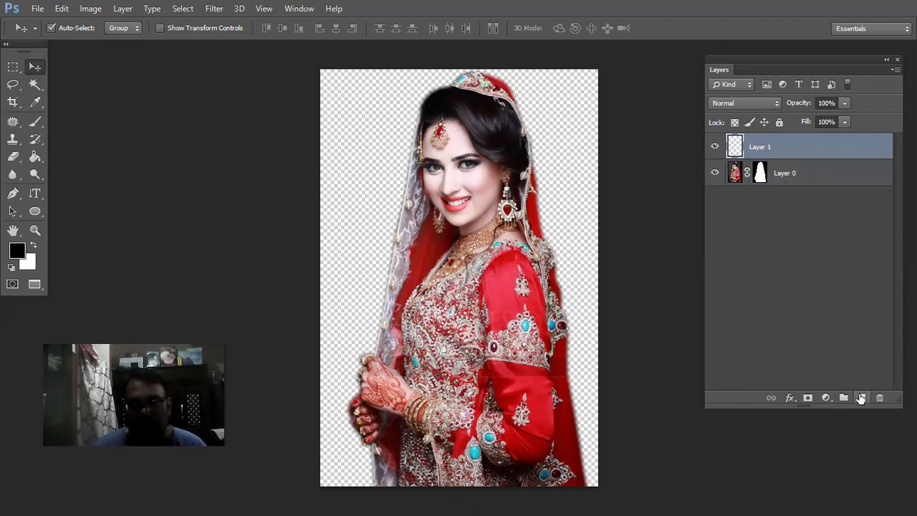
pyautogui.moveTo(35, 155); pyautogui.dragTo(100, 170)
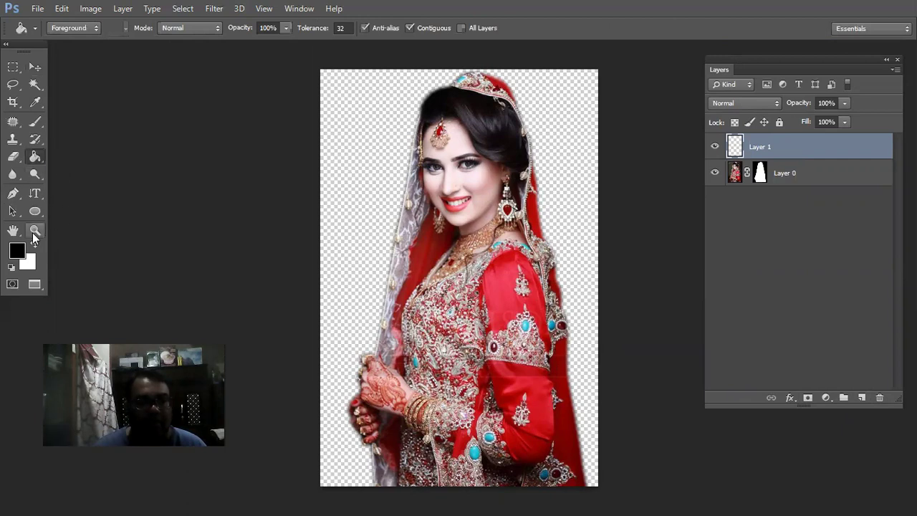
pyautogui.click(33, 244)
pyautogui.click(353, 232)
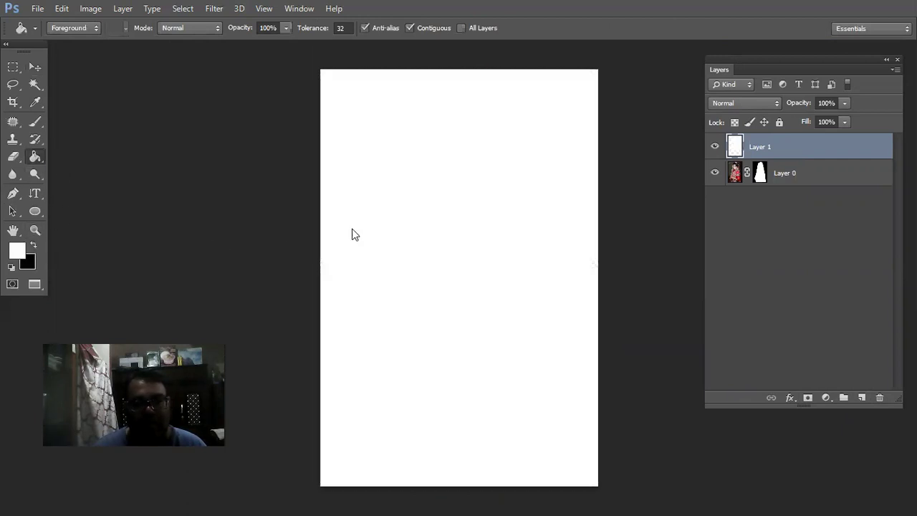
# Rename the white-filled layer as "Backs Color"
pyautogui.doubleClick(765, 147)
pyautogui.write('Backs Color')
pyautogui.press('Return')
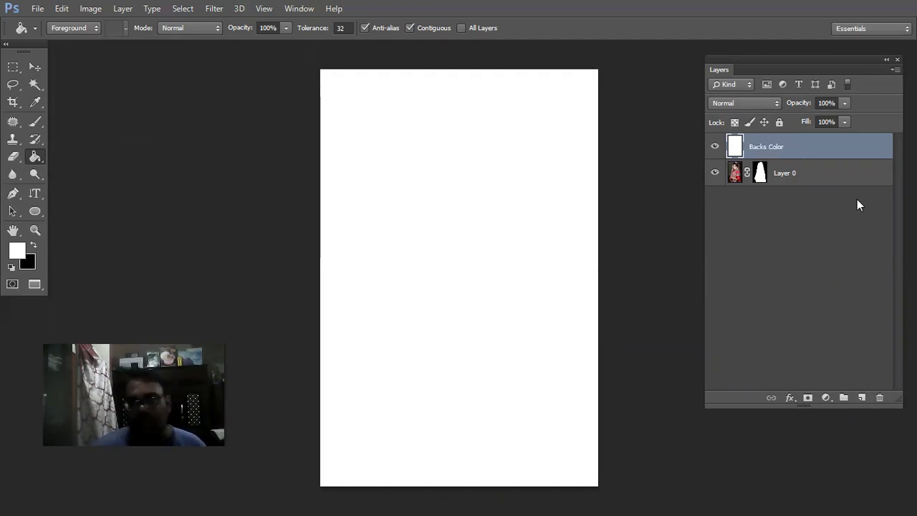
# Duplicate the masked bride layer, Layer 0, and move the copy above the Backs Color layer
pyautogui.click(841, 176)
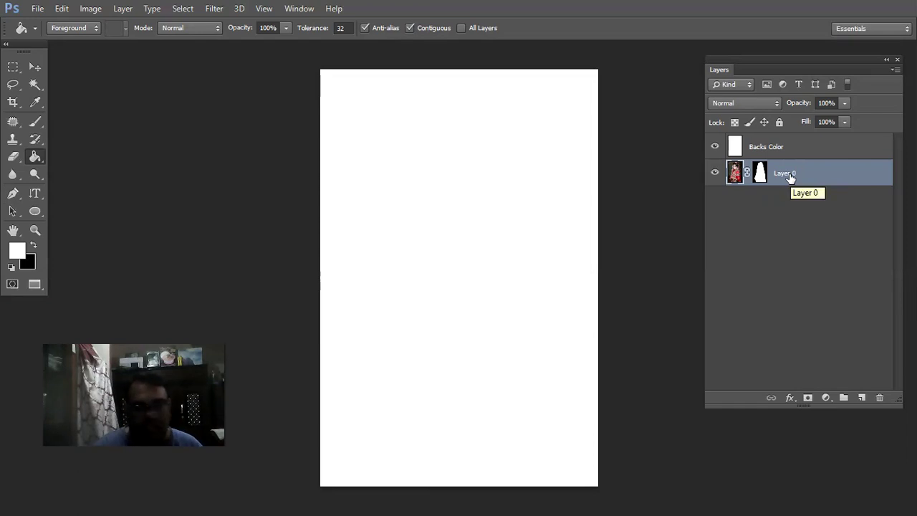
pyautogui.hotkey('ctrl', 'j')
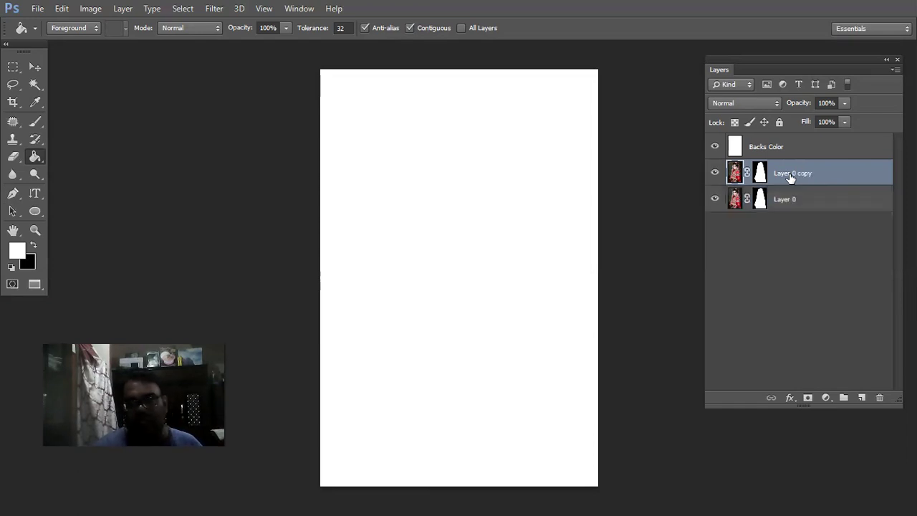
pyautogui.moveTo(735, 177); pyautogui.dragTo(744, 147)
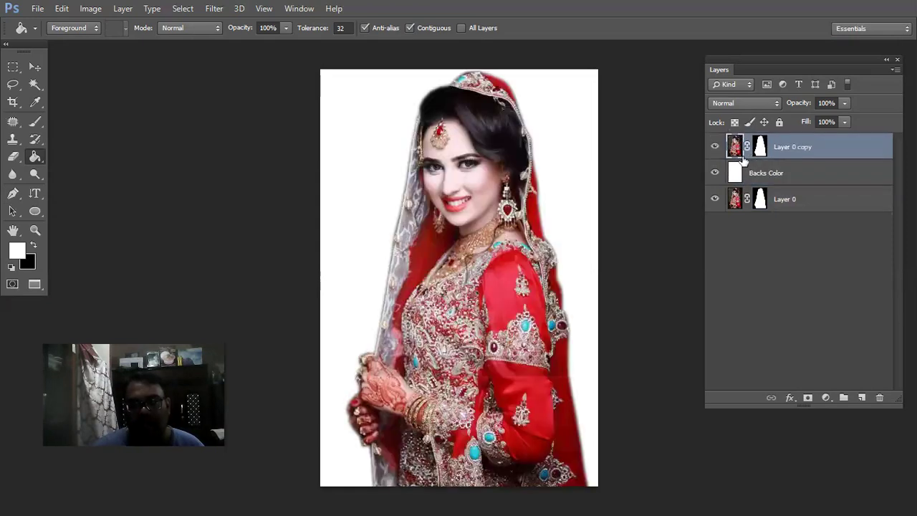
# Rename the original masked layer, Layer 0, as "Backup"
pyautogui.click(788, 203)
pyautogui.doubleClick(792, 200)
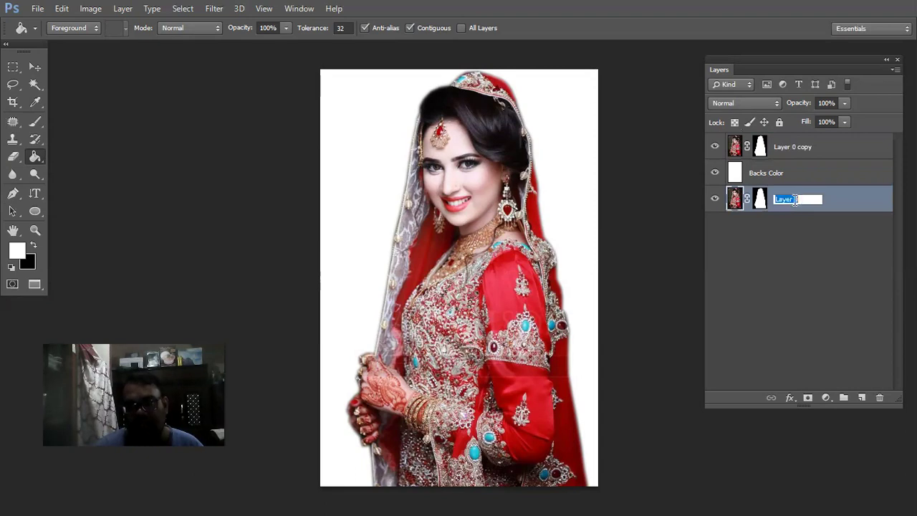
pyautogui.write('Backup')
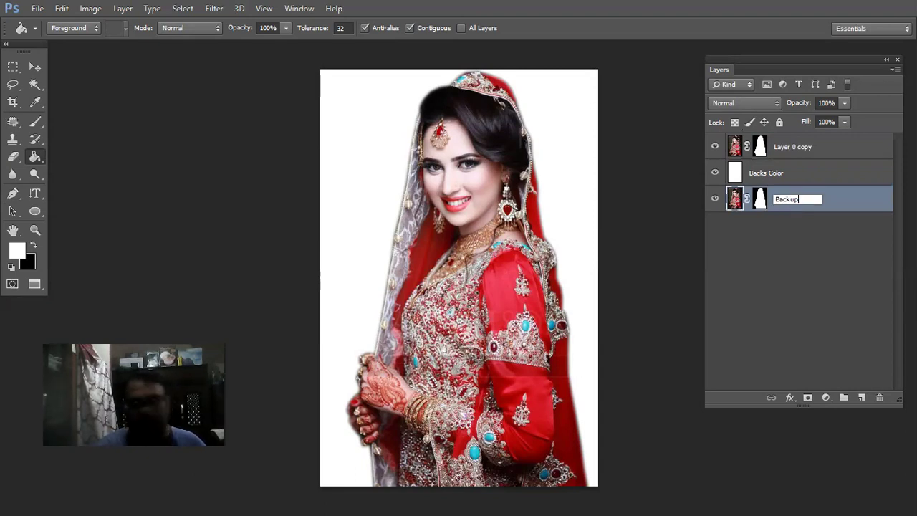
pyautogui.press('Return')
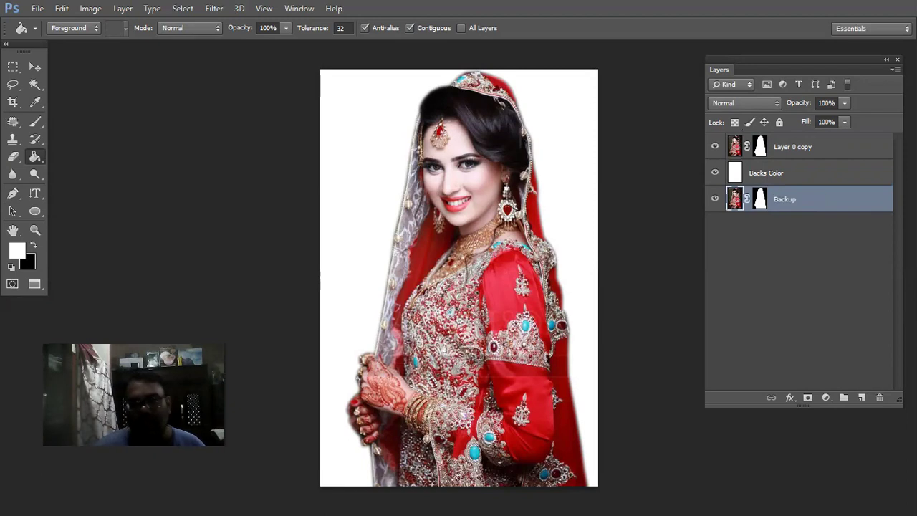
# Scale the top bride copy to about 53% width and 51% height, anchored at the canvas's lower right corner
pyautogui.click(737, 147)
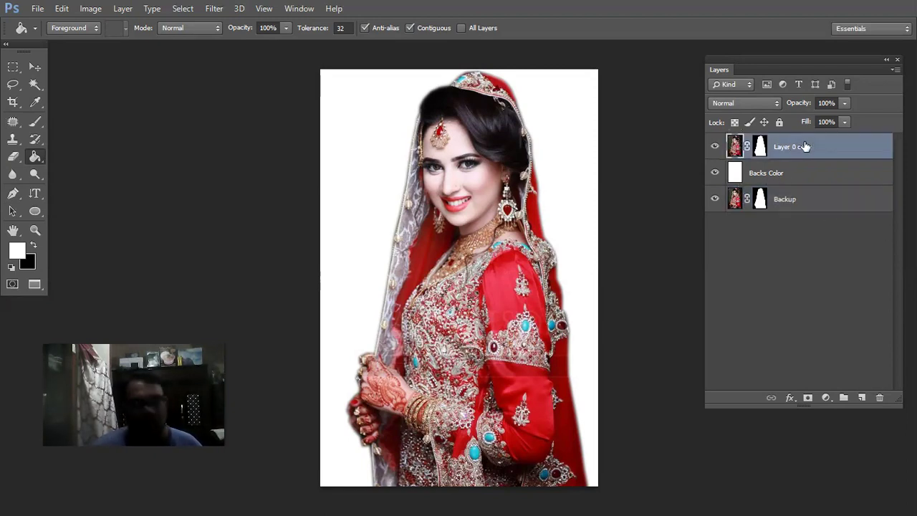
pyautogui.hotkey('ctrl', 't')
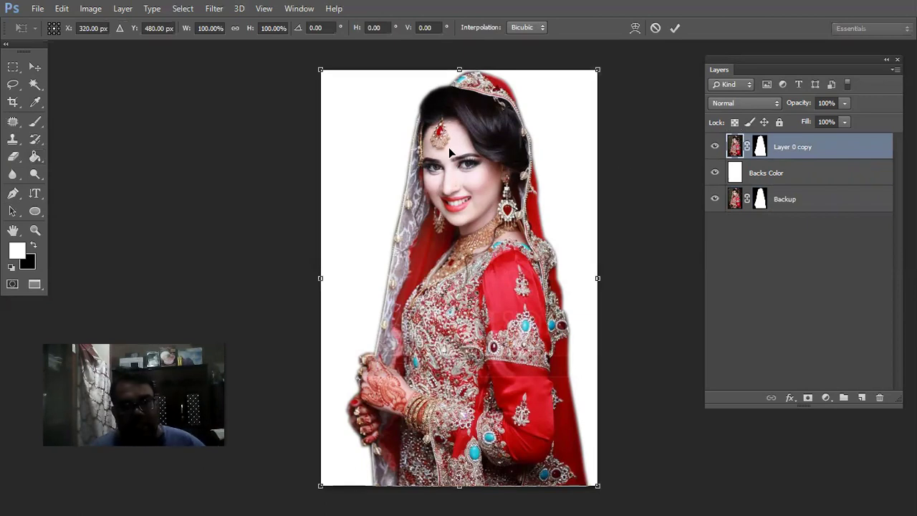
pyautogui.moveTo(320, 72); pyautogui.dragTo(444, 241)
pyautogui.moveTo(449, 346); pyautogui.dragTo(445, 350)
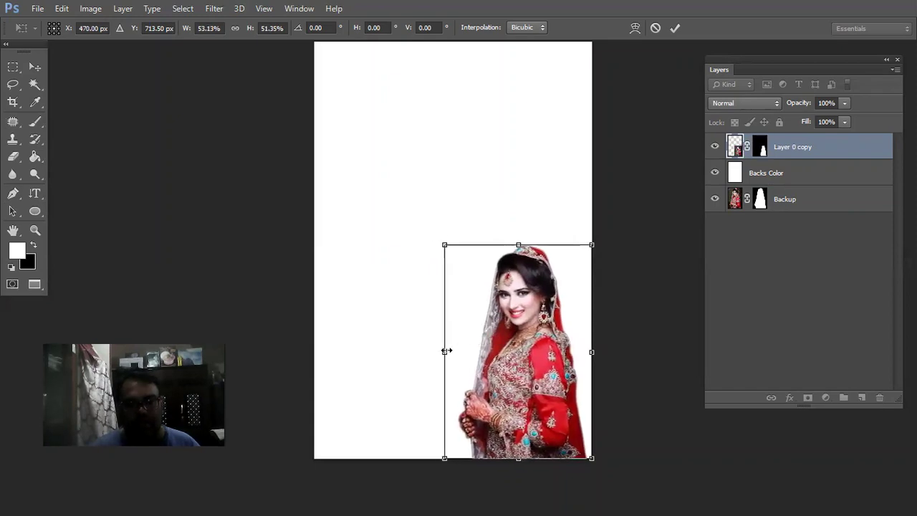
pyautogui.press('g')
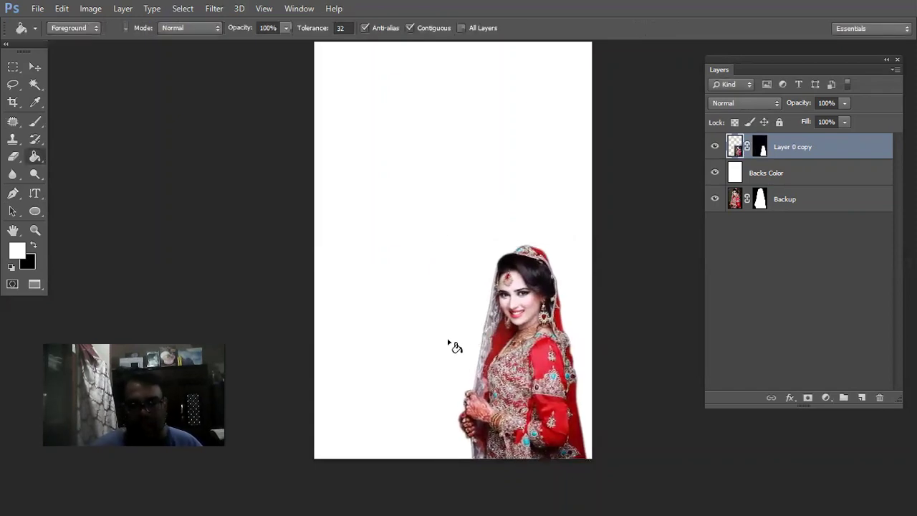
pyautogui.hotkey('ctrl', '0')
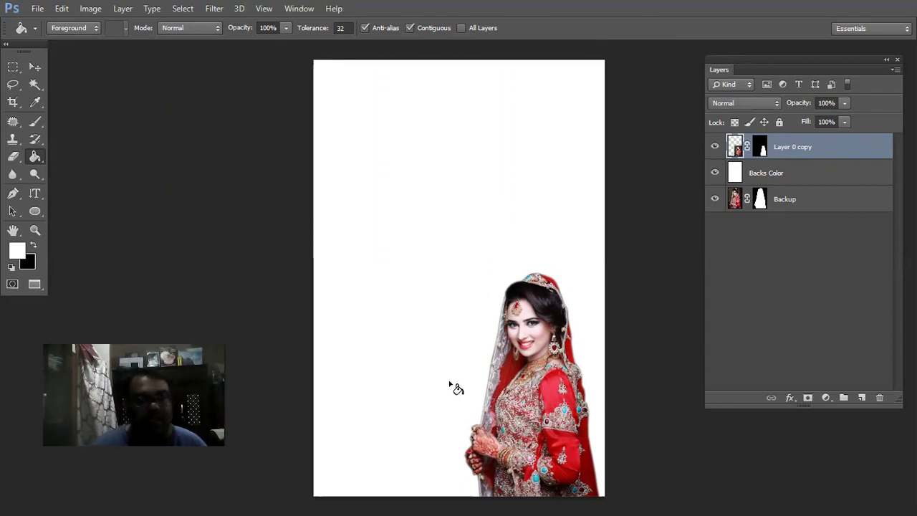
# Add the vertical text "DULHAN" in black on the empty white area to the left of the bride
pyautogui.click(34, 196)
pyautogui.moveTo(34, 197); pyautogui.dragTo(89, 208)
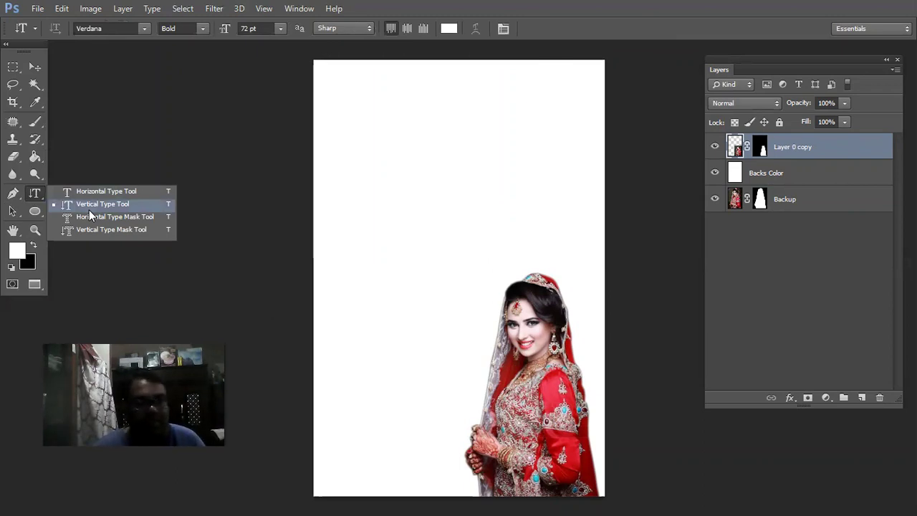
pyautogui.moveTo(92, 208); pyautogui.dragTo(94, 206)
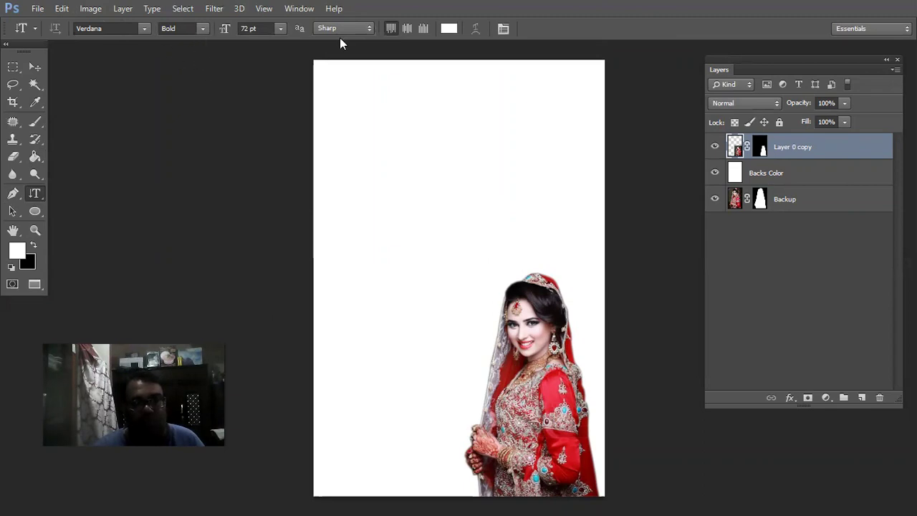
pyautogui.click(31, 246)
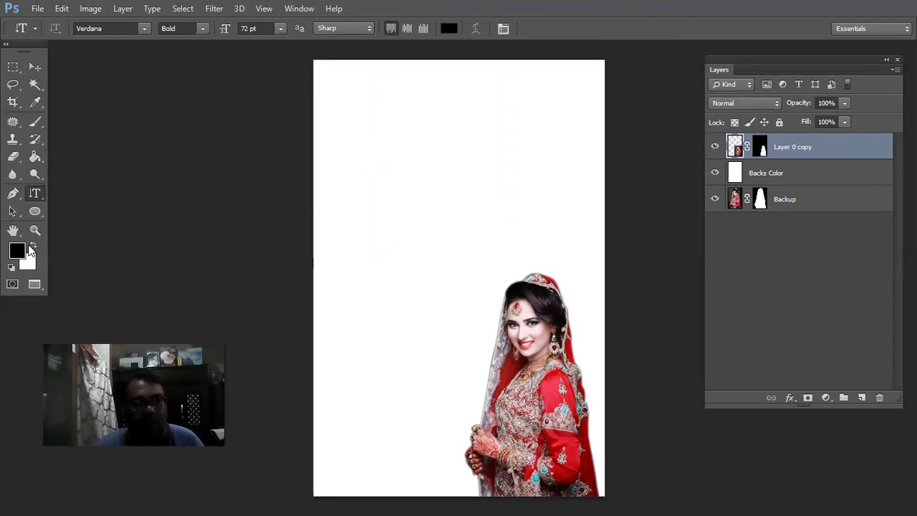
pyautogui.click(385, 176)
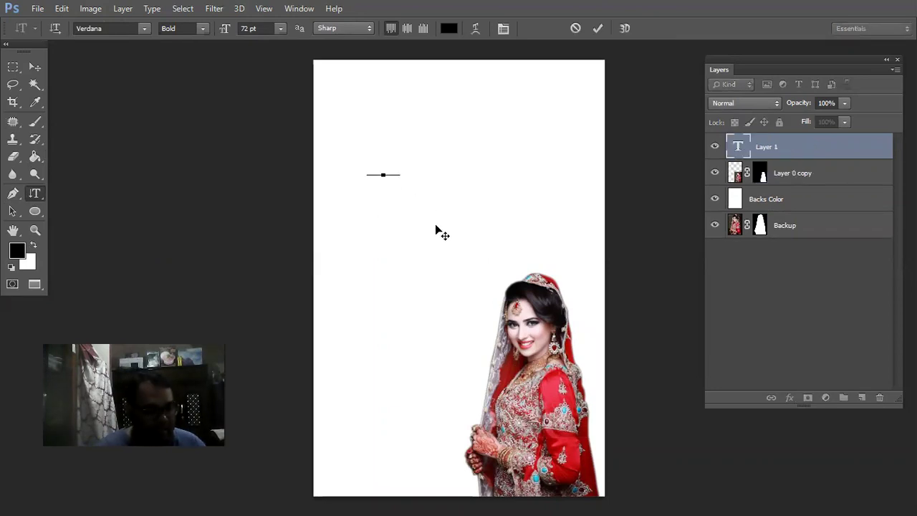
pyautogui.write('DU')
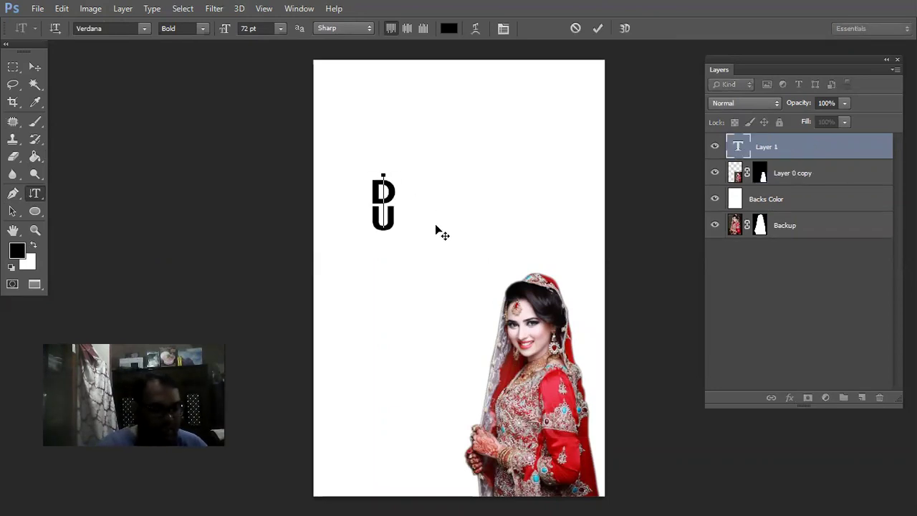
pyautogui.write('LHAN')
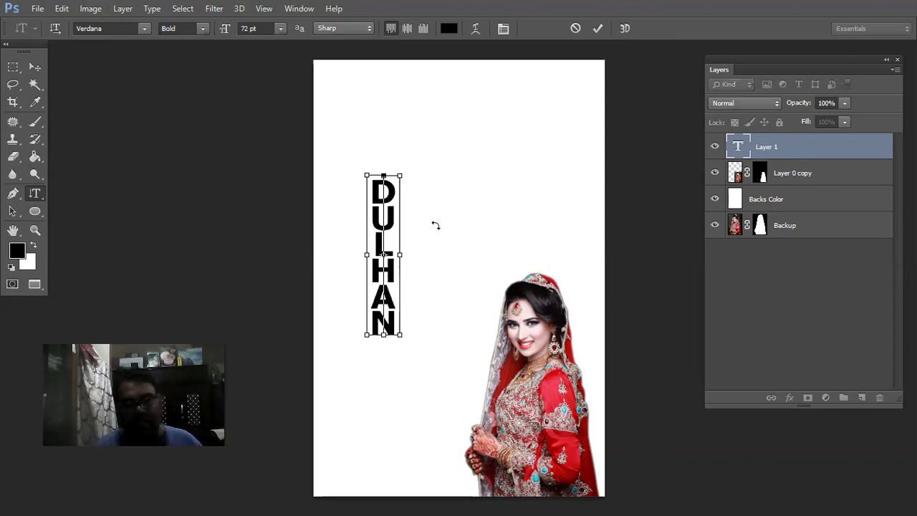
# Move the vertical DULHAN text slightly down and to the right on the white area
pyautogui.hotkey('ctrl', 'a')
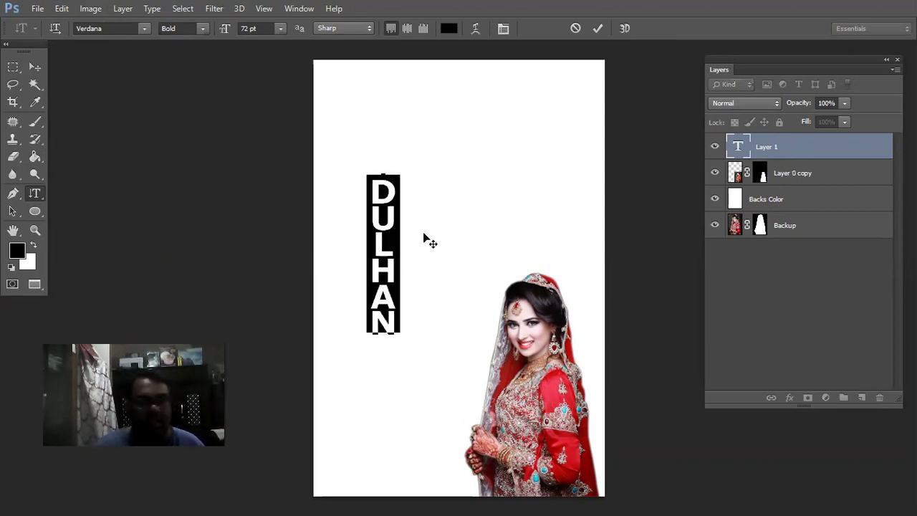
pyautogui.click(34, 66)
pyautogui.moveTo(374, 235); pyautogui.dragTo(382, 257)
# Try looser tracking values of 0 and -100 on all letters of the DULHAN text
pyautogui.click(35, 193)
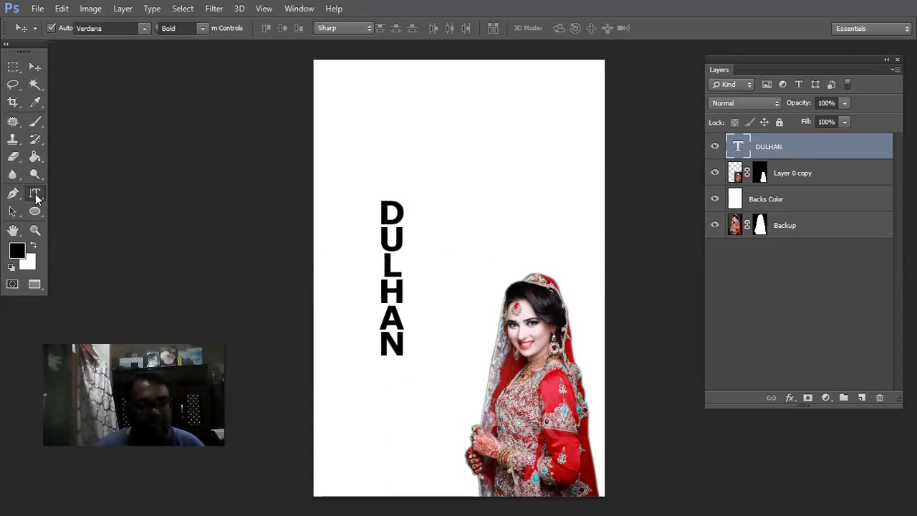
pyautogui.click(77, 209)
pyautogui.click(392, 243)
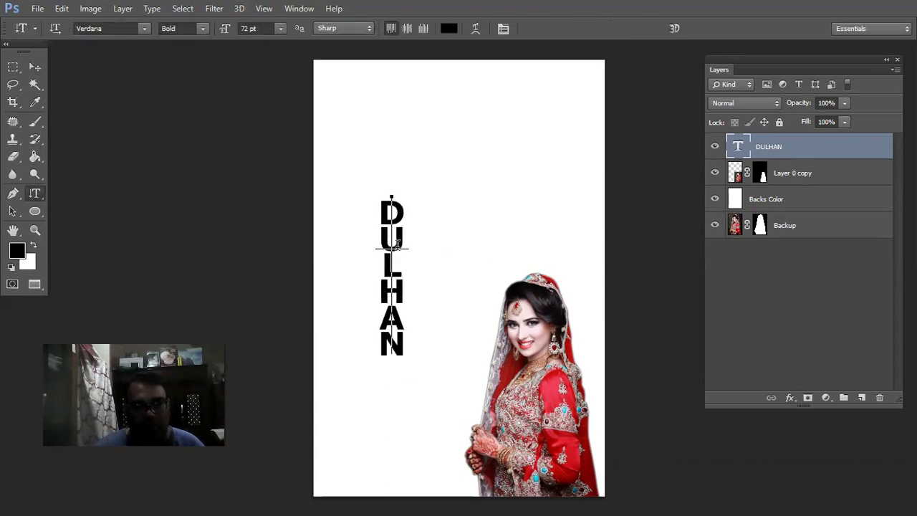
pyautogui.hotkey('ctrl', 'a')
pyautogui.press('ctrl')
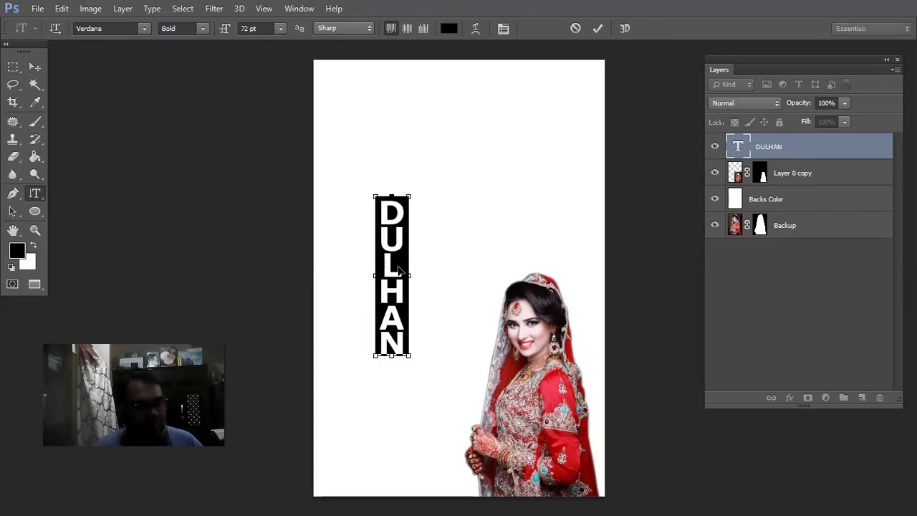
pyautogui.hotkey('ctrl', 't')
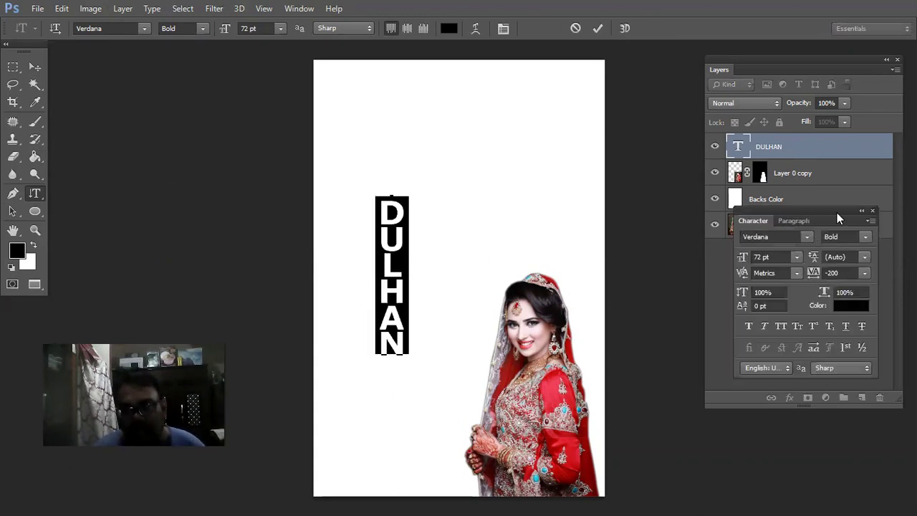
pyautogui.moveTo(831, 209); pyautogui.dragTo(683, 167)
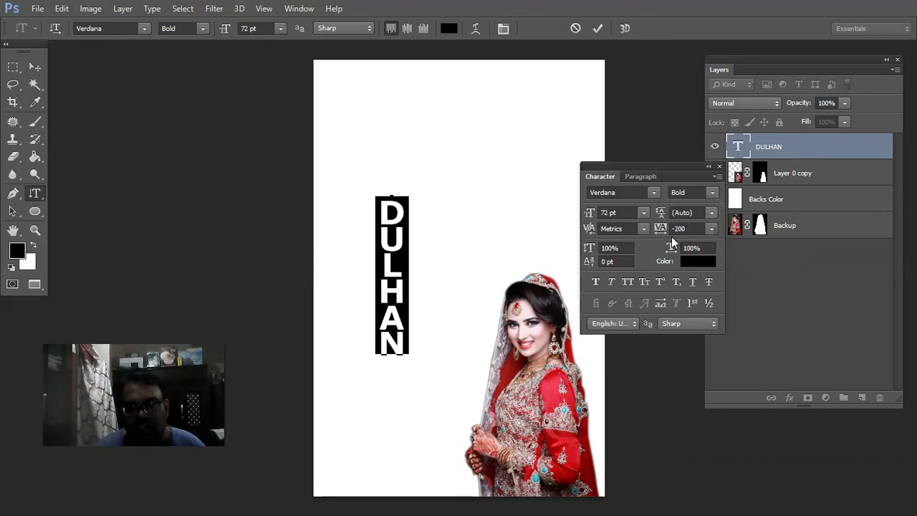
pyautogui.click(709, 230)
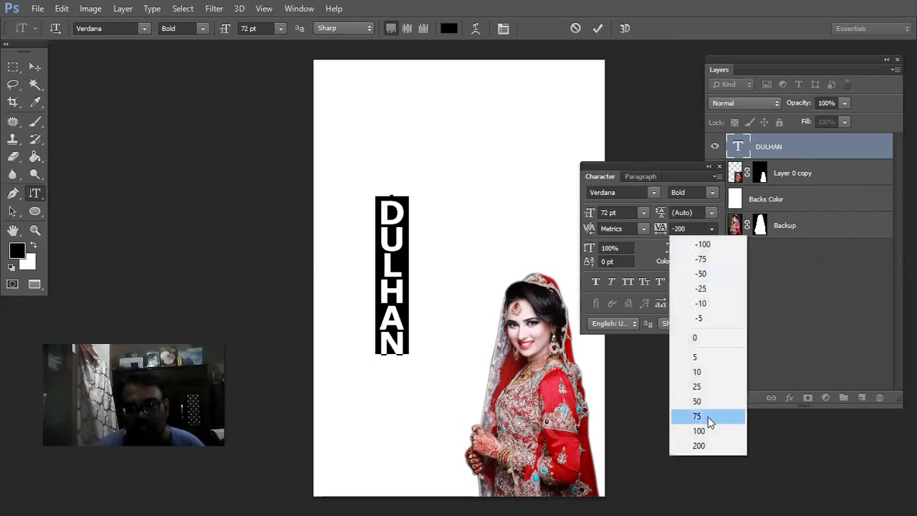
pyautogui.click(716, 340)
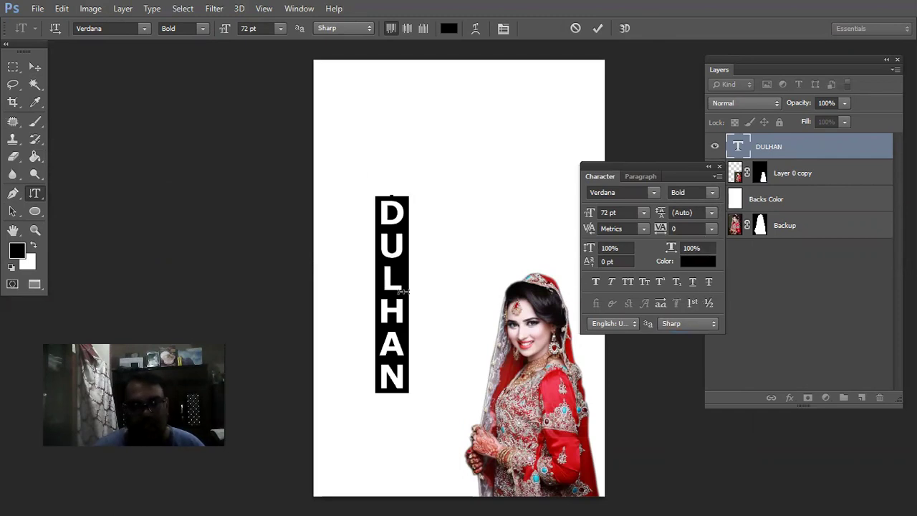
pyautogui.click(711, 227)
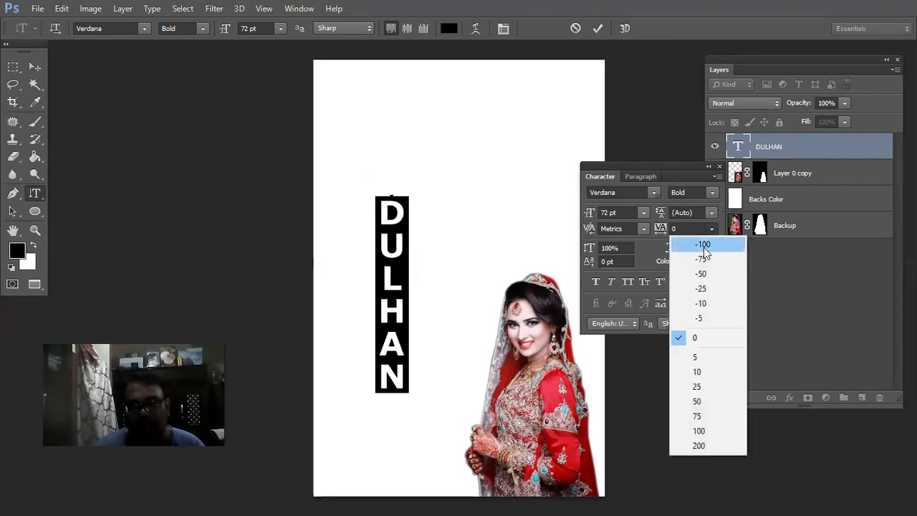
pyautogui.click(705, 244)
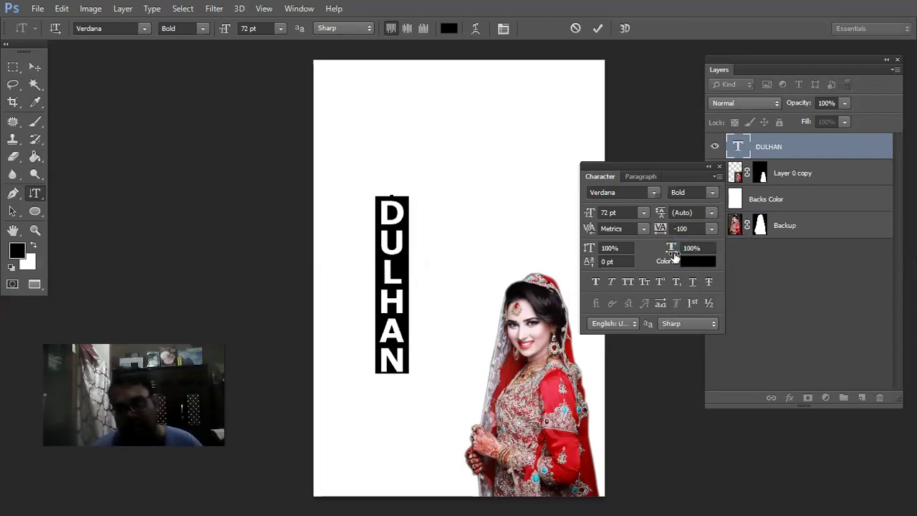
# Set the tracking of the DULHAN text to -200
pyautogui.click(686, 228)
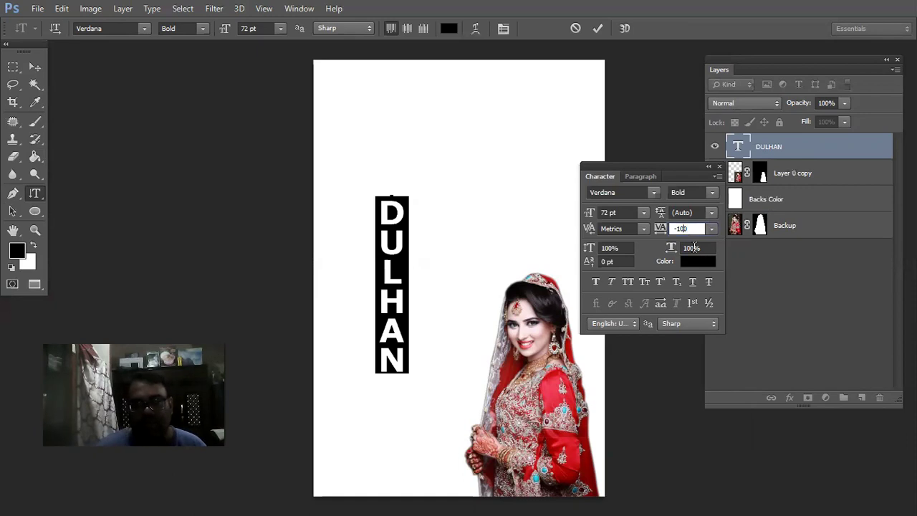
pyautogui.press('BackSpace')
pyautogui.write('2')
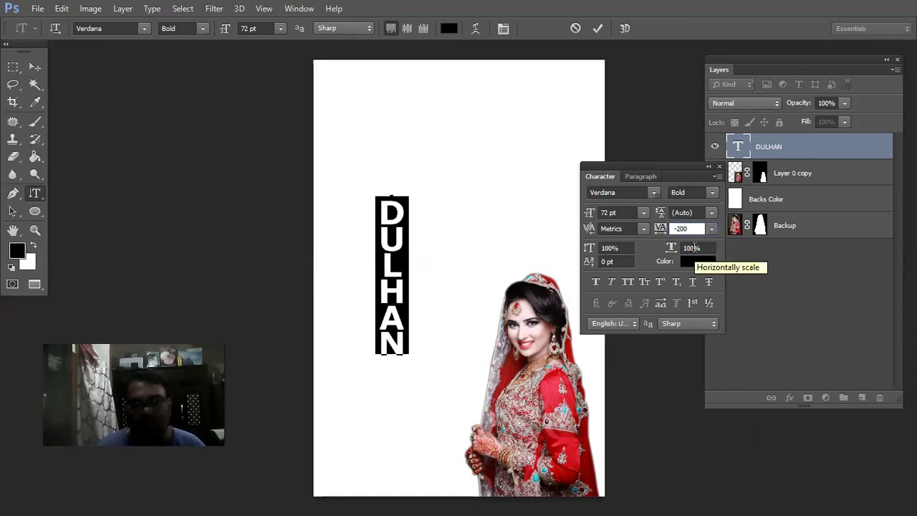
pyautogui.click(718, 167)
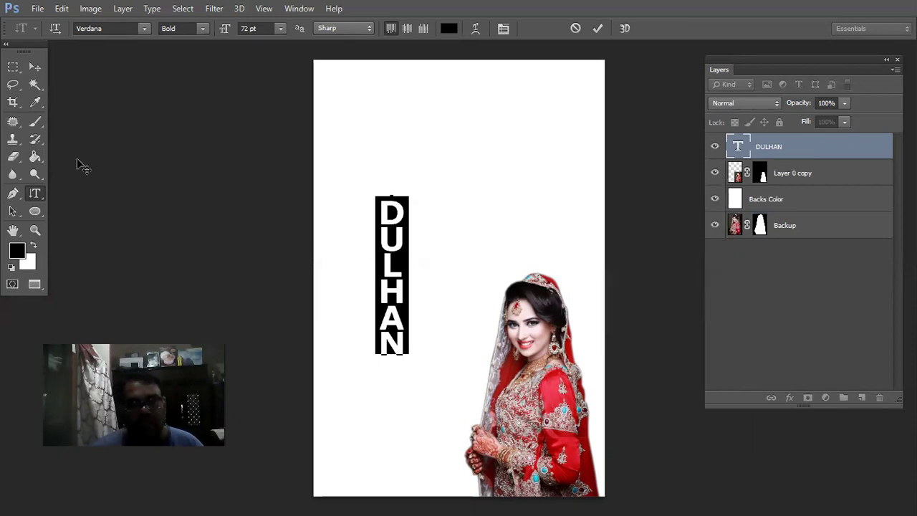
# Move the DULHAN text over the left part of the bride and stretch it to just over 140% in width and height
pyautogui.click(33, 70)
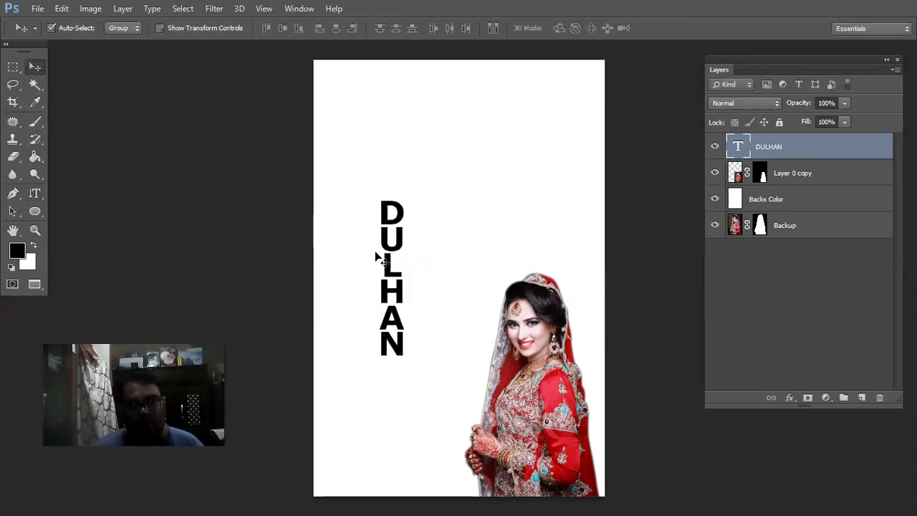
pyautogui.moveTo(383, 247); pyautogui.dragTo(501, 318)
pyautogui.hotkey('ctrl', 't')
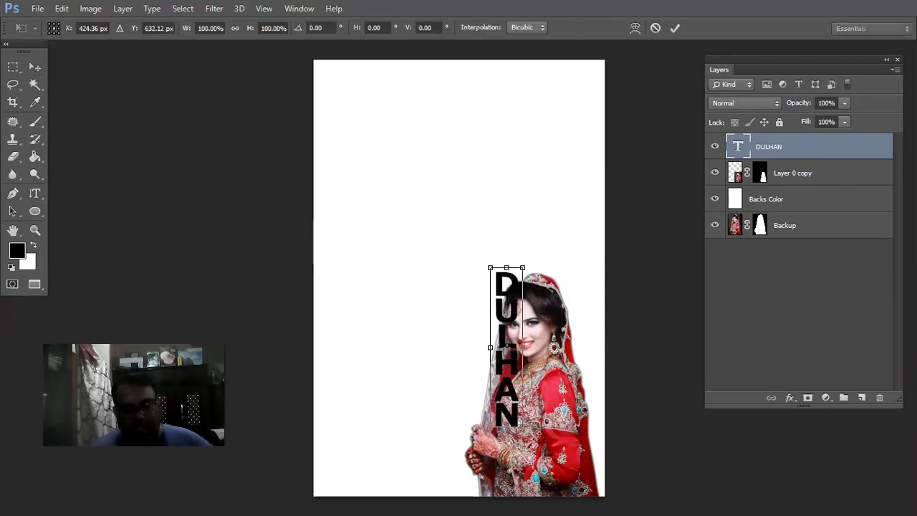
pyautogui.moveTo(499, 427); pyautogui.dragTo(501, 490)
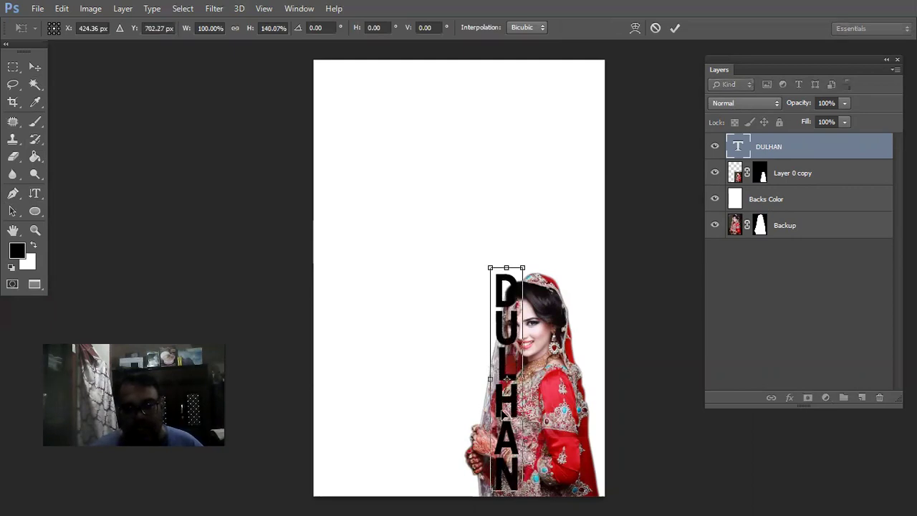
pyautogui.moveTo(482, 382); pyautogui.dragTo(474, 386)
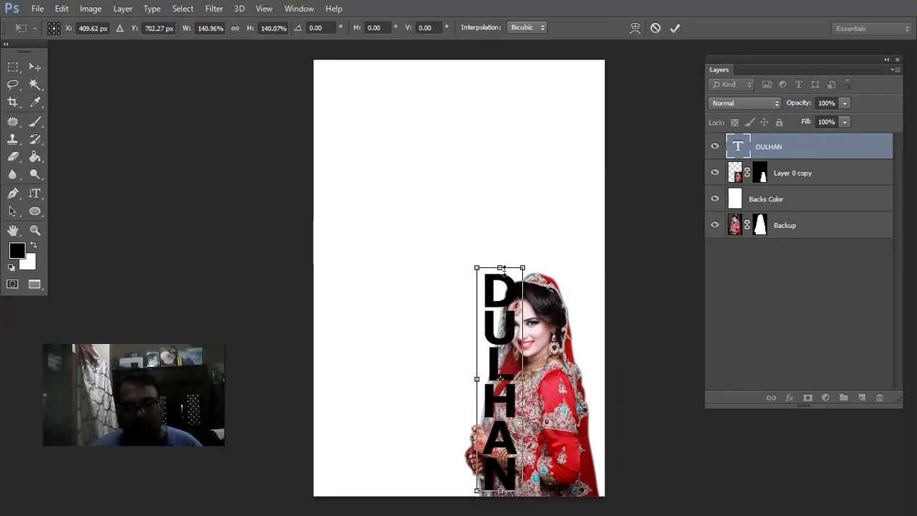
pyautogui.moveTo(503, 262); pyautogui.dragTo(503, 262)
pyautogui.moveTo(522, 373); pyautogui.dragTo(527, 374)
pyautogui.press('Return')
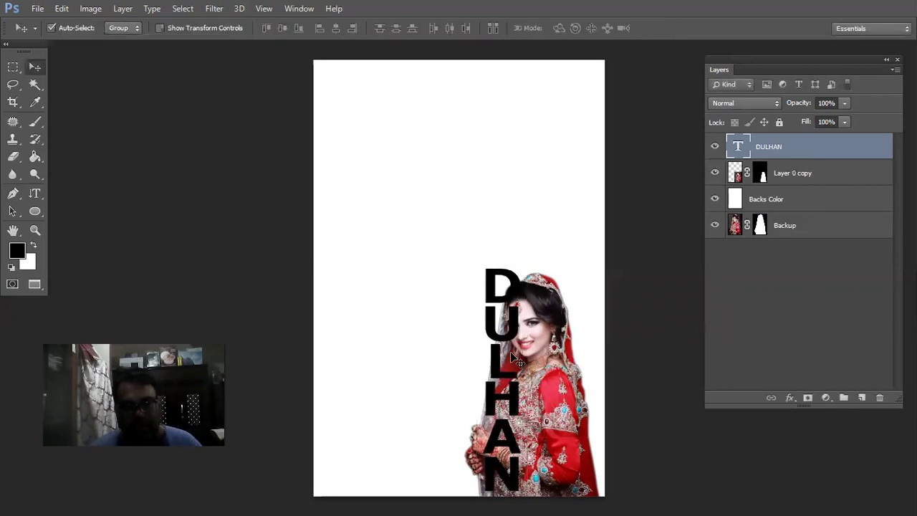
pyautogui.moveTo(483, 320); pyautogui.dragTo(493, 324)
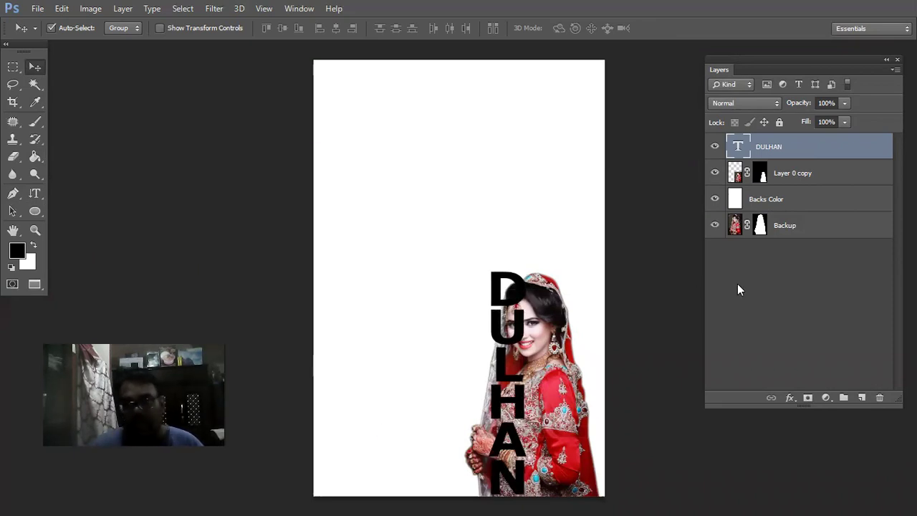
# Stretch the DULHAN text upward to about 103.9% height so it starts slightly above the bride's head
pyautogui.hotkey('ctrl', '+')
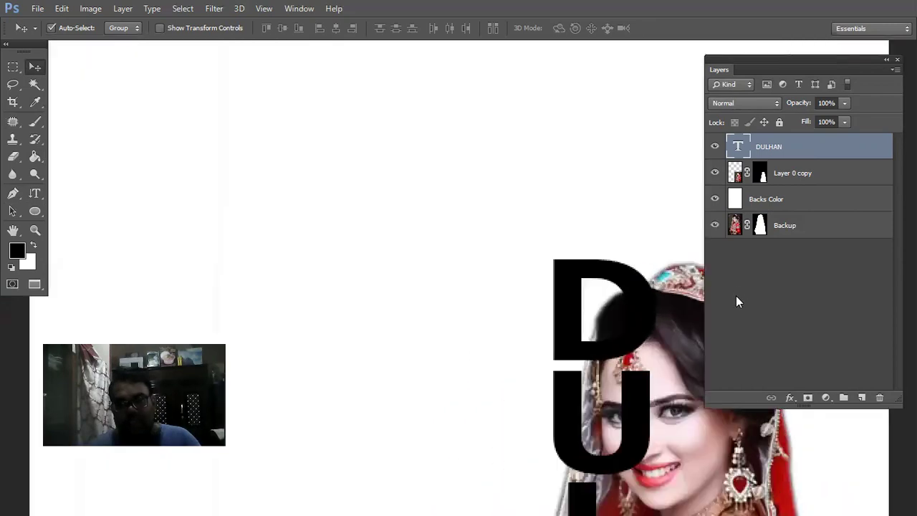
pyautogui.moveTo(648, 367); pyautogui.dragTo(514, 166)
pyautogui.moveTo(599, 424); pyautogui.dragTo(553, 218)
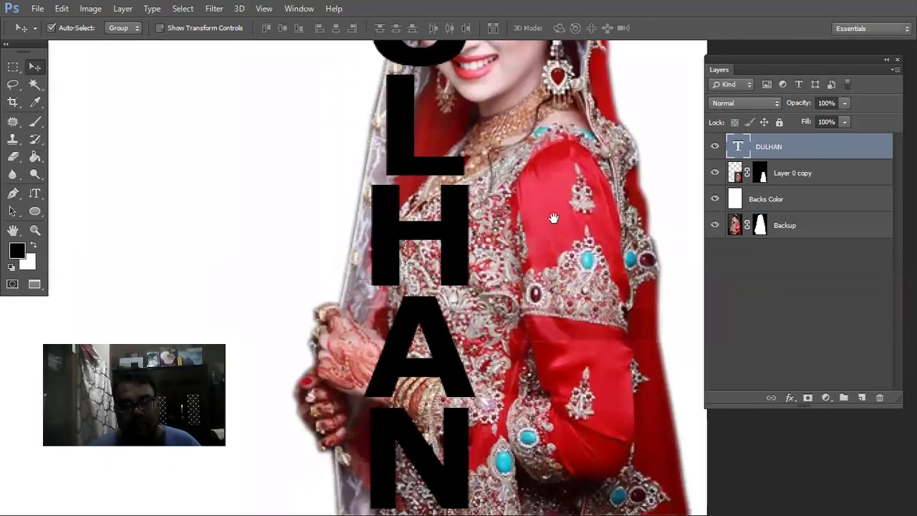
pyautogui.moveTo(481, 351); pyautogui.dragTo(469, 405)
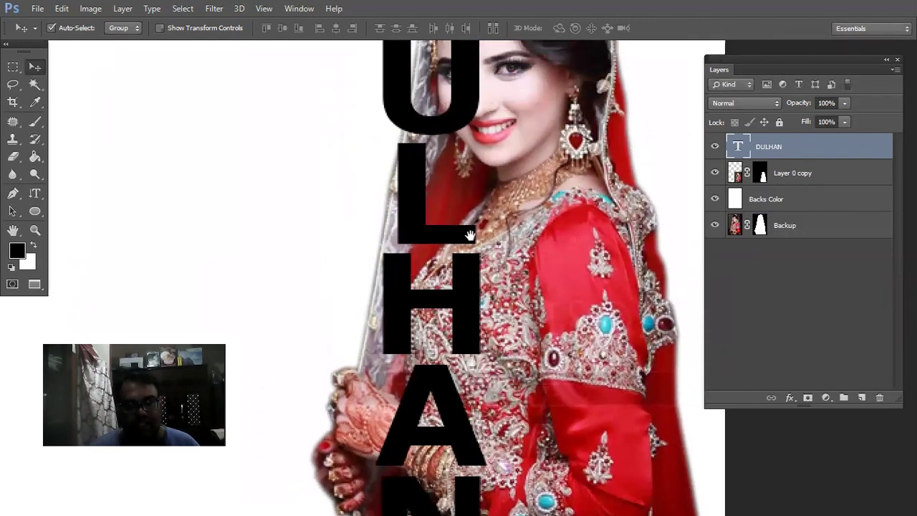
pyautogui.moveTo(470, 235); pyautogui.dragTo(453, 319)
pyautogui.moveTo(455, 236); pyautogui.dragTo(459, 280)
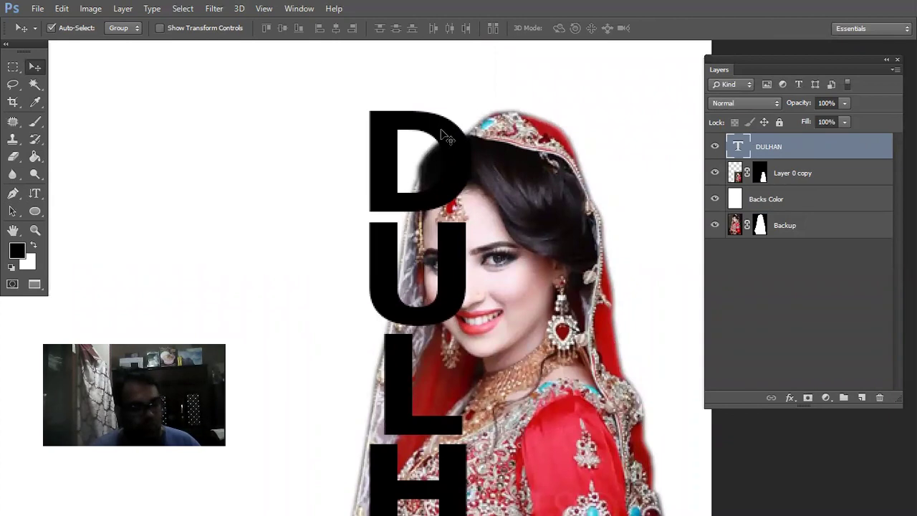
pyautogui.hotkey('ctrl', 't')
pyautogui.moveTo(418, 93); pyautogui.dragTo(417, 137)
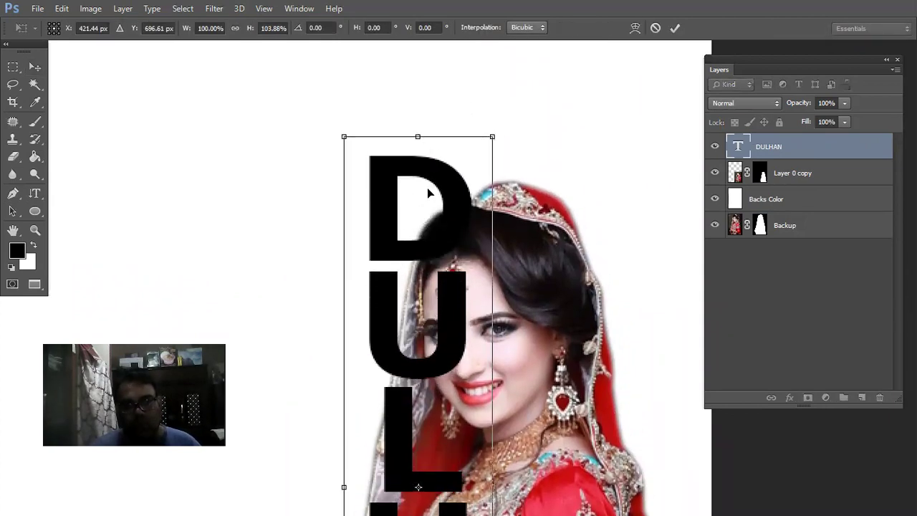
pyautogui.press('Return')
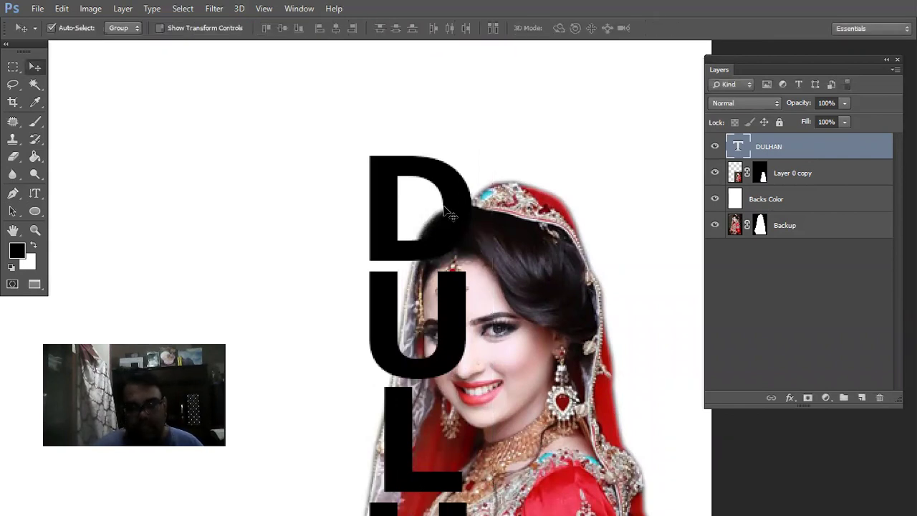
# Paint with a black 60 px brush on the Layer 0 copy mask to hide the bride's parts left of the DULHAN letters
pyautogui.moveTo(496, 345); pyautogui.dragTo(483, 222)
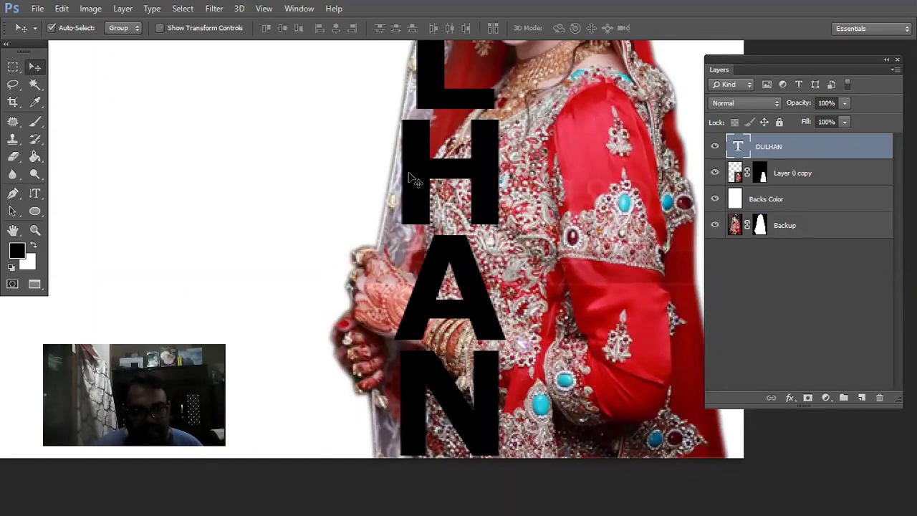
pyautogui.moveTo(413, 189)
pyautogui.mouseDown()
pyautogui.moveTo(424, 333)
pyautogui.moveTo(418, 221)
pyautogui.moveTo(417, 292)
pyautogui.mouseUp()
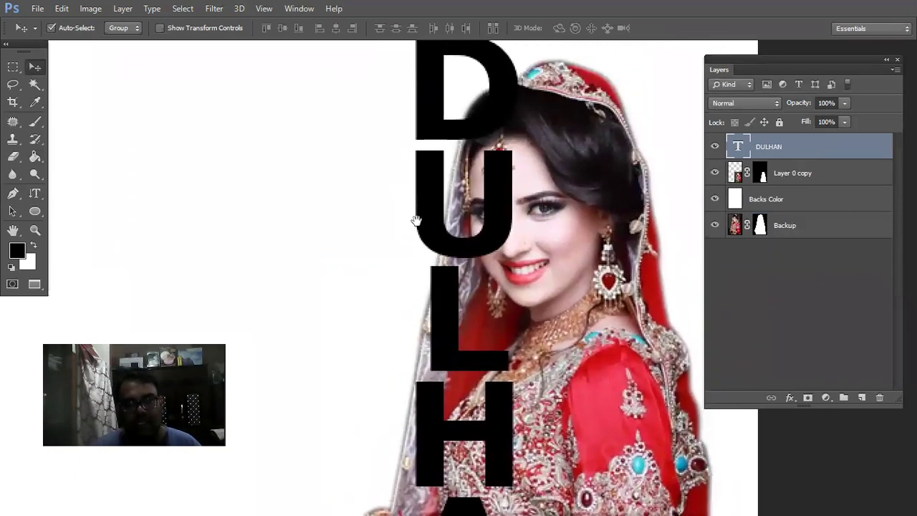
pyautogui.moveTo(416, 219); pyautogui.dragTo(415, 258)
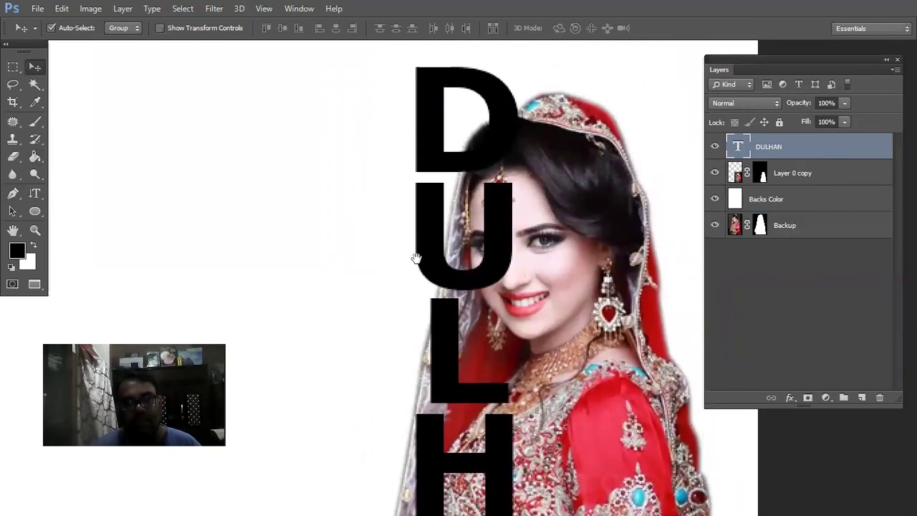
pyautogui.click(799, 175)
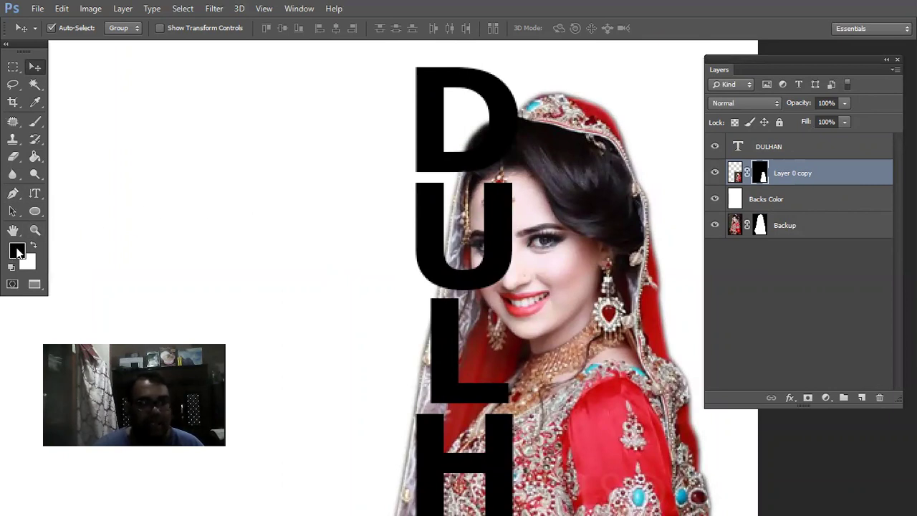
pyautogui.press('x')
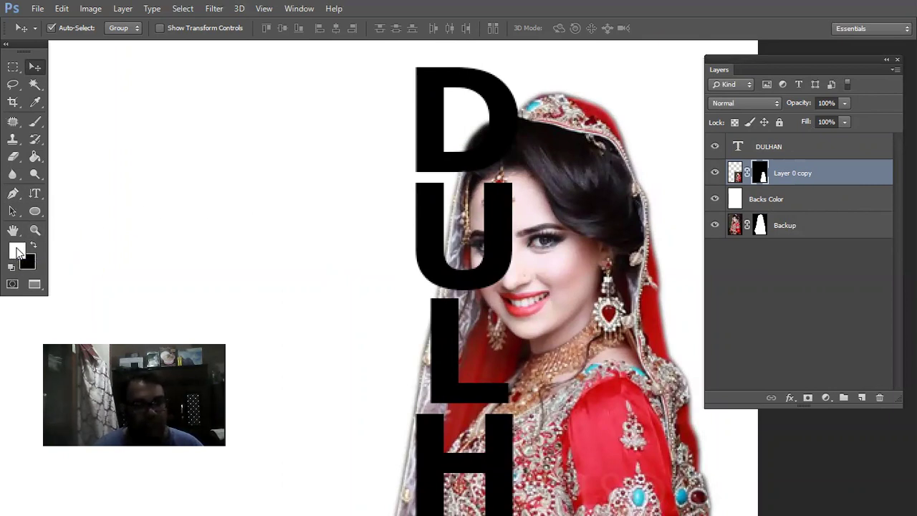
pyautogui.click(31, 246)
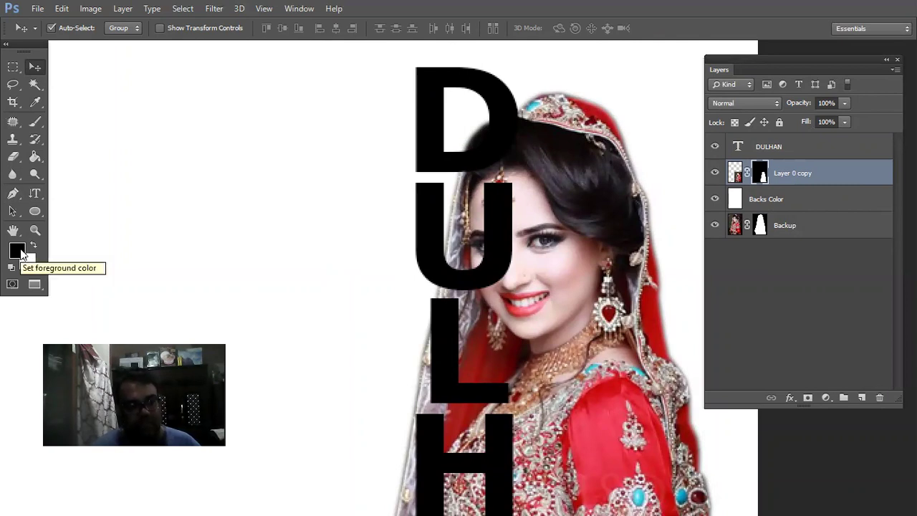
pyautogui.click(35, 122)
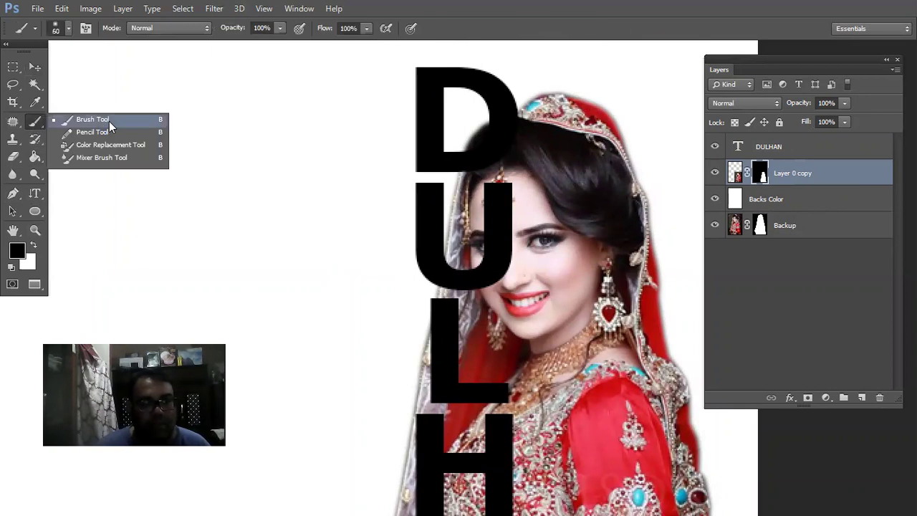
pyautogui.click(106, 120)
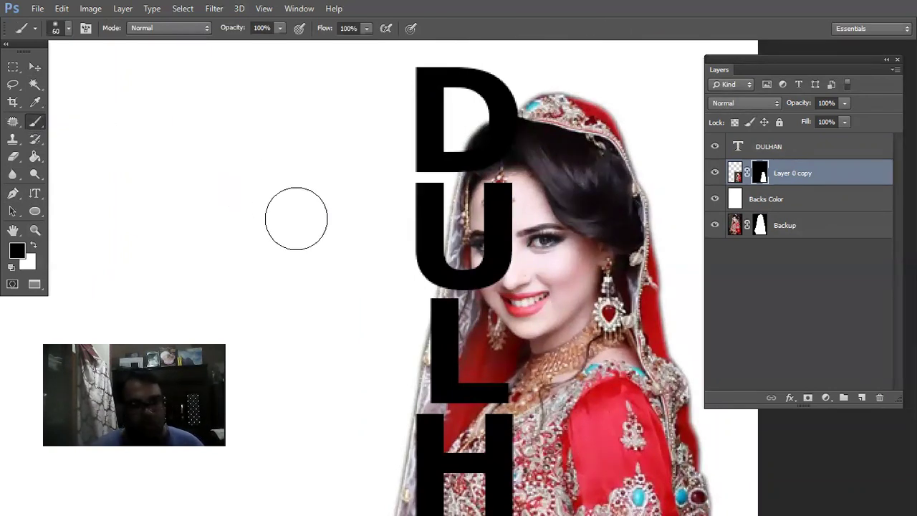
pyautogui.moveTo(353, 240); pyautogui.dragTo(353, 151)
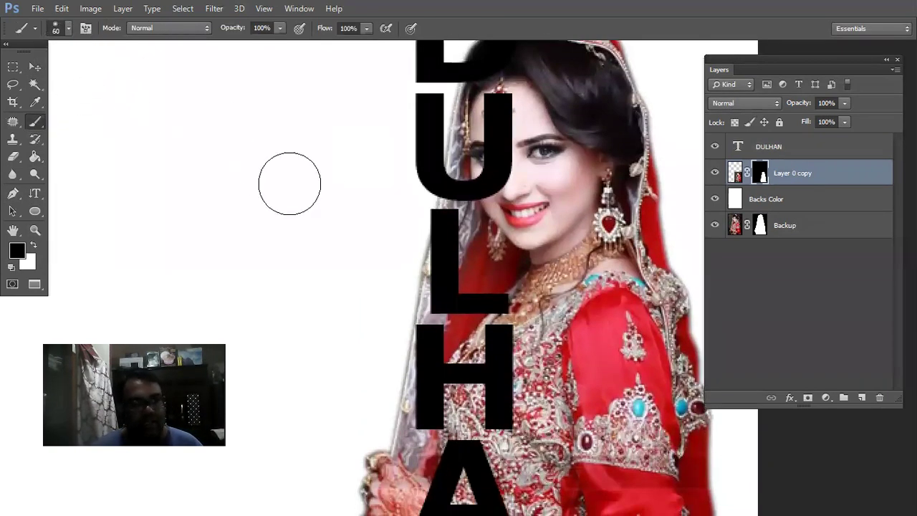
pyautogui.press('[')
pyautogui.press(']')
pyautogui.moveTo(375, 250)
pyautogui.mouseDown()
pyautogui.moveTo(393, 168)
pyautogui.moveTo(417, 174)
pyautogui.moveTo(402, 259)
pyautogui.moveTo(409, 368)
pyautogui.moveTo(423, 351)
pyautogui.moveTo(391, 440)
pyautogui.moveTo(406, 415)
pyautogui.moveTo(420, 250)
pyautogui.mouseUp()
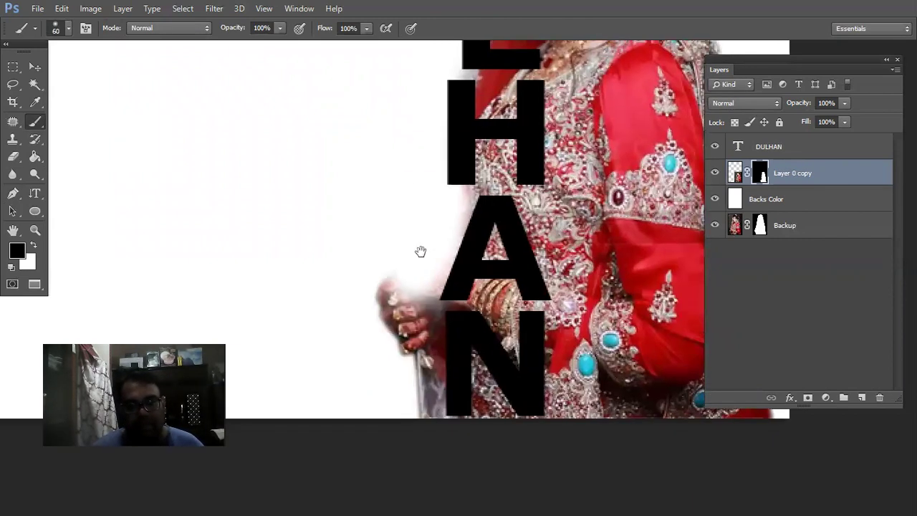
pyautogui.moveTo(403, 292)
pyautogui.mouseDown()
pyautogui.moveTo(399, 373)
pyautogui.moveTo(392, 288)
pyautogui.moveTo(412, 417)
pyautogui.moveTo(404, 308)
pyautogui.moveTo(403, 389)
pyautogui.moveTo(417, 238)
pyautogui.moveTo(394, 478)
pyautogui.mouseUp()
pyautogui.moveTo(385, 189); pyautogui.dragTo(404, 470)
pyautogui.moveTo(409, 401); pyautogui.dragTo(401, 157)
pyautogui.moveTo(400, 370); pyautogui.dragTo(393, 311)
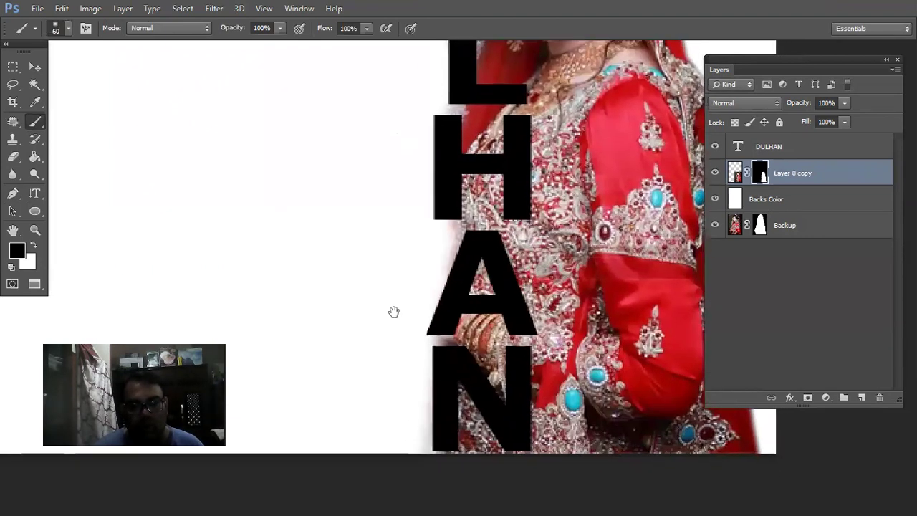
# Reduce the brush to 20 px and mask away the bride inside the openings and gaps of the DULHAN letters
pyautogui.press('[')
pyautogui.press('[')
pyautogui.press('[')
pyautogui.press('[')
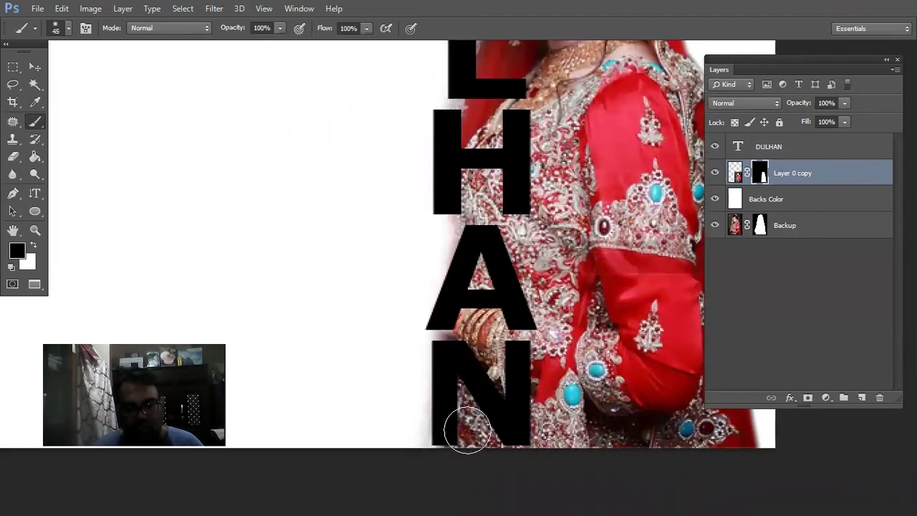
pyautogui.moveTo(471, 428)
pyautogui.mouseDown()
pyautogui.moveTo(460, 388)
pyautogui.moveTo(492, 449)
pyautogui.moveTo(467, 434)
pyautogui.moveTo(465, 419)
pyautogui.moveTo(458, 460)
pyautogui.moveTo(447, 446)
pyautogui.moveTo(431, 449)
pyautogui.moveTo(473, 447)
pyautogui.moveTo(500, 385)
pyautogui.moveTo(473, 312)
pyautogui.moveTo(461, 343)
pyautogui.moveTo(454, 321)
pyautogui.moveTo(464, 336)
pyautogui.moveTo(483, 313)
pyautogui.moveTo(498, 345)
pyautogui.moveTo(487, 306)
pyautogui.moveTo(505, 349)
pyautogui.moveTo(474, 262)
pyautogui.moveTo(475, 302)
pyautogui.moveTo(479, 271)
pyautogui.mouseUp()
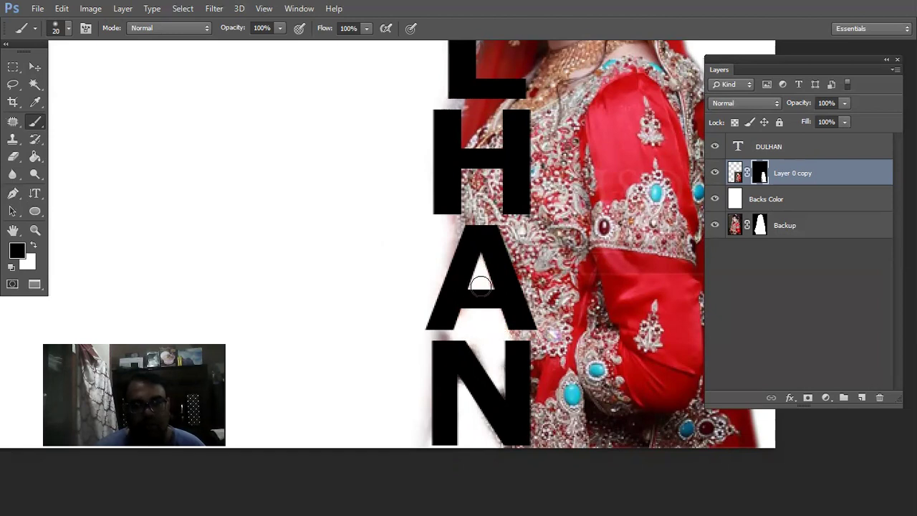
pyautogui.scroll(3, 477, 293)
pyautogui.moveTo(458, 328)
pyautogui.mouseDown()
pyautogui.moveTo(462, 269)
pyautogui.moveTo(496, 273)
pyautogui.moveTo(479, 320)
pyautogui.moveTo(472, 290)
pyautogui.moveTo(489, 331)
pyautogui.moveTo(494, 294)
pyautogui.moveTo(489, 315)
pyautogui.moveTo(481, 283)
pyautogui.moveTo(476, 375)
pyautogui.moveTo(466, 295)
pyautogui.moveTo(463, 348)
pyautogui.moveTo(482, 308)
pyautogui.moveTo(490, 353)
pyautogui.moveTo(470, 328)
pyautogui.moveTo(482, 289)
pyautogui.moveTo(460, 205)
pyautogui.moveTo(463, 248)
pyautogui.moveTo(472, 258)
pyautogui.moveTo(465, 192)
pyautogui.moveTo(486, 278)
pyautogui.moveTo(467, 212)
pyautogui.moveTo(477, 227)
pyautogui.moveTo(479, 203)
pyautogui.moveTo(496, 290)
pyautogui.moveTo(483, 211)
pyautogui.moveTo(454, 184)
pyautogui.moveTo(453, 208)
pyautogui.moveTo(479, 264)
pyautogui.moveTo(489, 266)
pyautogui.moveTo(487, 232)
pyautogui.moveTo(497, 274)
pyautogui.moveTo(514, 260)
pyautogui.moveTo(498, 280)
pyautogui.moveTo(519, 249)
pyautogui.moveTo(513, 271)
pyautogui.moveTo(459, 267)
pyautogui.moveTo(506, 270)
pyautogui.moveTo(511, 254)
pyautogui.moveTo(462, 246)
pyautogui.moveTo(471, 220)
pyautogui.moveTo(482, 231)
pyautogui.moveTo(476, 208)
pyautogui.moveTo(469, 231)
pyautogui.moveTo(483, 268)
pyautogui.moveTo(470, 243)
pyautogui.moveTo(458, 276)
pyautogui.moveTo(484, 219)
pyautogui.moveTo(475, 150)
pyautogui.moveTo(486, 133)
pyautogui.moveTo(461, 139)
pyautogui.moveTo(483, 176)
pyautogui.moveTo(490, 152)
pyautogui.moveTo(490, 279)
pyautogui.moveTo(481, 183)
pyautogui.mouseUp()
pyautogui.scroll(3, 467, 250)
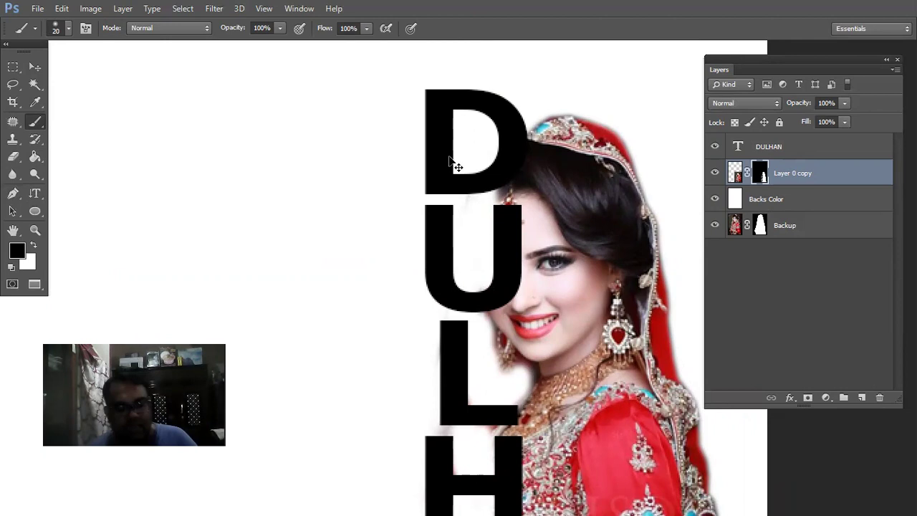
pyautogui.hotkey('ctrl', '0')
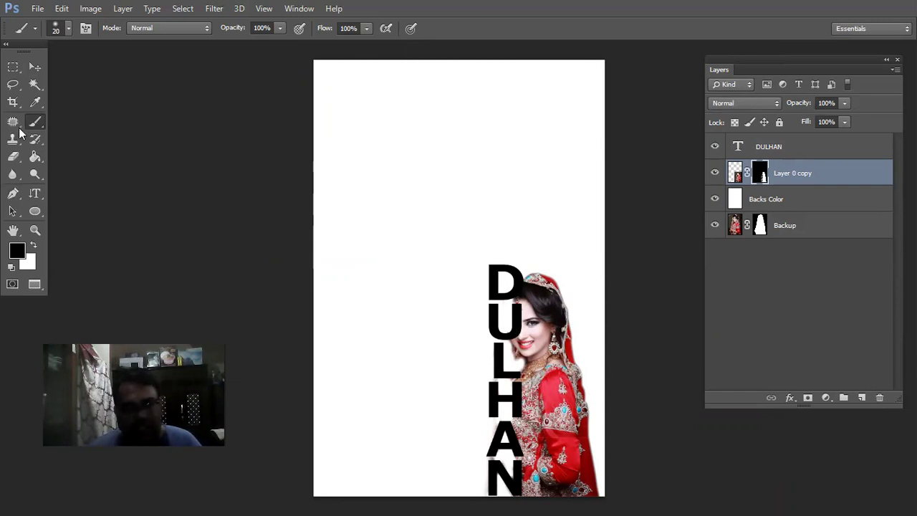
# Load the outlines of the DULHAN letters as a selection while keeping the Layer 0 copy mask active
pyautogui.click(36, 69)
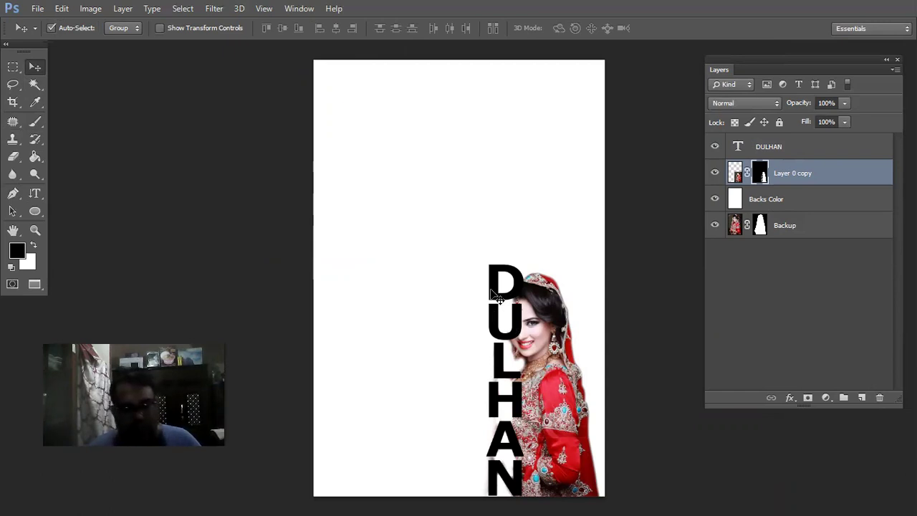
pyautogui.hotkey('ctrl', '+')
pyautogui.hotkey('ctrl', '+')
pyautogui.moveTo(528, 325); pyautogui.dragTo(443, 146)
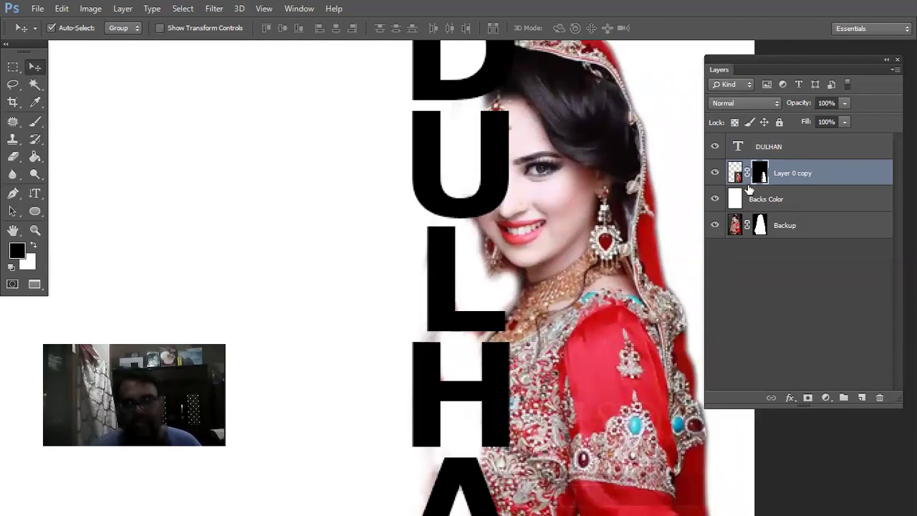
pyautogui.keyDown('ctrl'); pyautogui.click(739, 148); pyautogui.keyUp('ctrl')
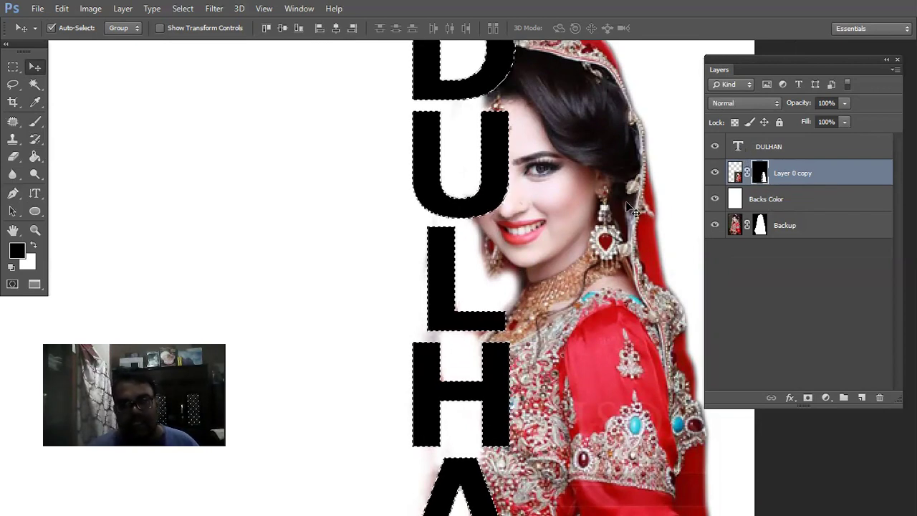
pyautogui.moveTo(535, 185); pyautogui.dragTo(555, 275)
# Try expanding the letter selection by 5 pixels and undo the expansion
pyautogui.click(183, 8)
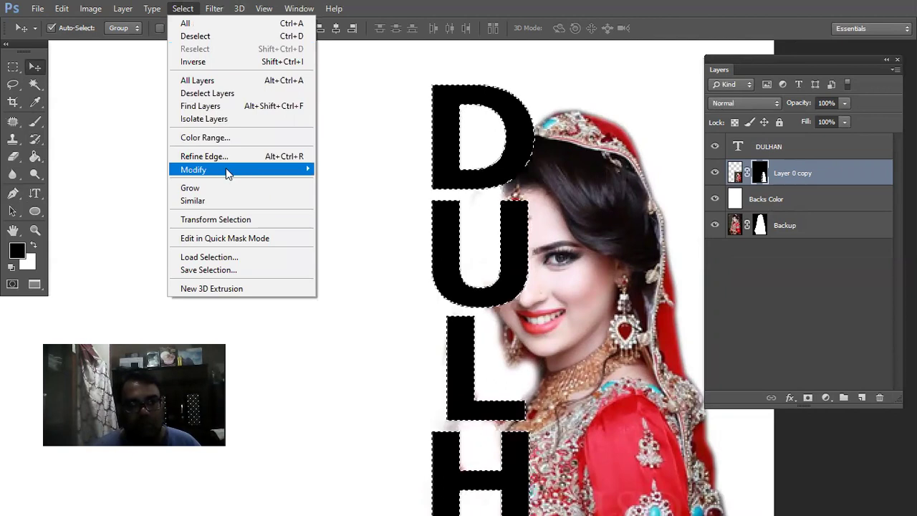
pyautogui.moveTo(226, 169)
pyautogui.click(344, 194)
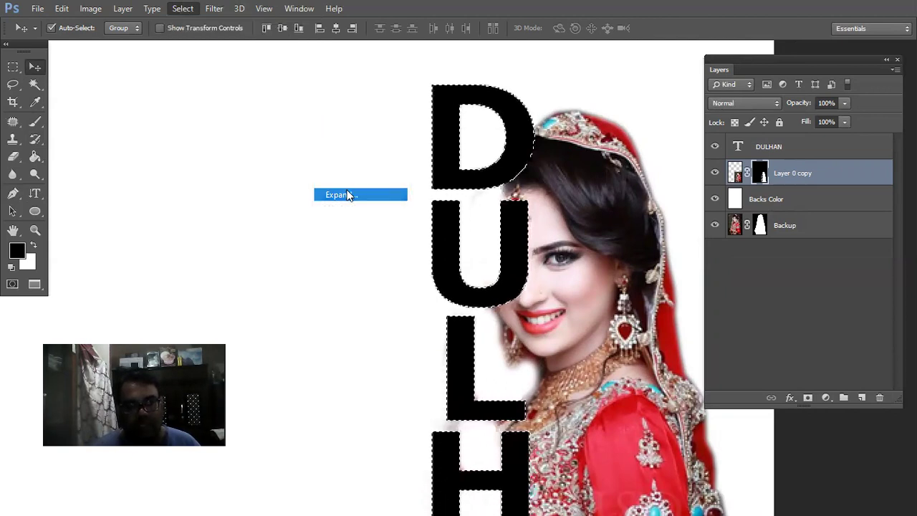
pyautogui.moveTo(408, 149); pyautogui.dragTo(231, 152)
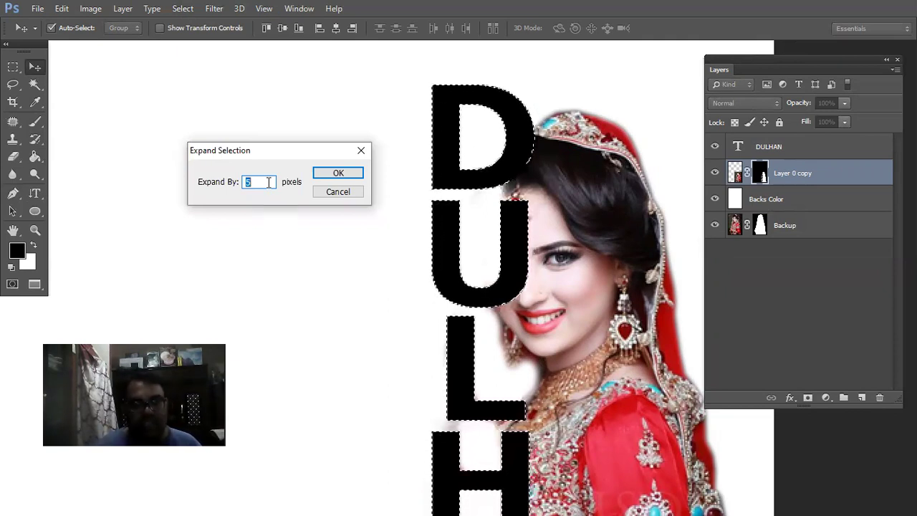
pyautogui.write('5')
pyautogui.press('Return')
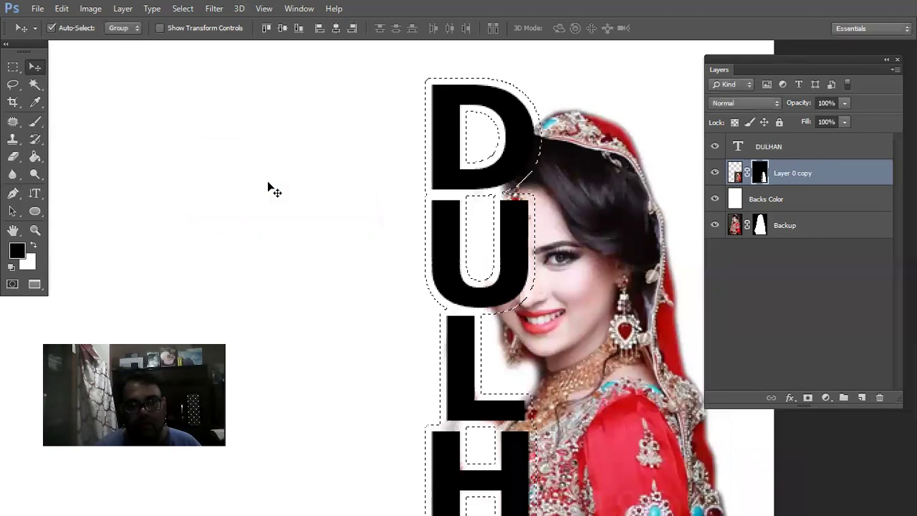
pyautogui.hotkey('ctrl', 'z')
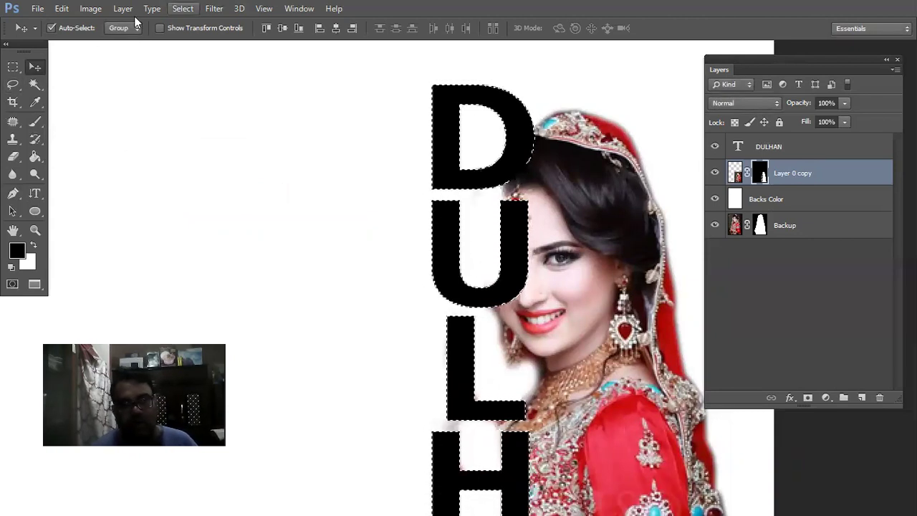
# Expand the letter selection by 3 pixels, hide the bride within it on the Layer 0 copy mask, and deselect
pyautogui.click(183, 9)
pyautogui.moveTo(208, 172)
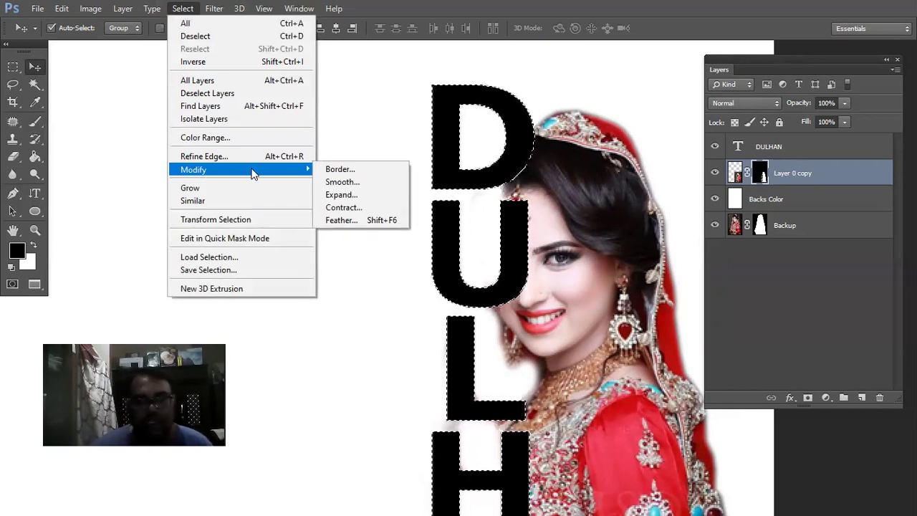
pyautogui.click(337, 194)
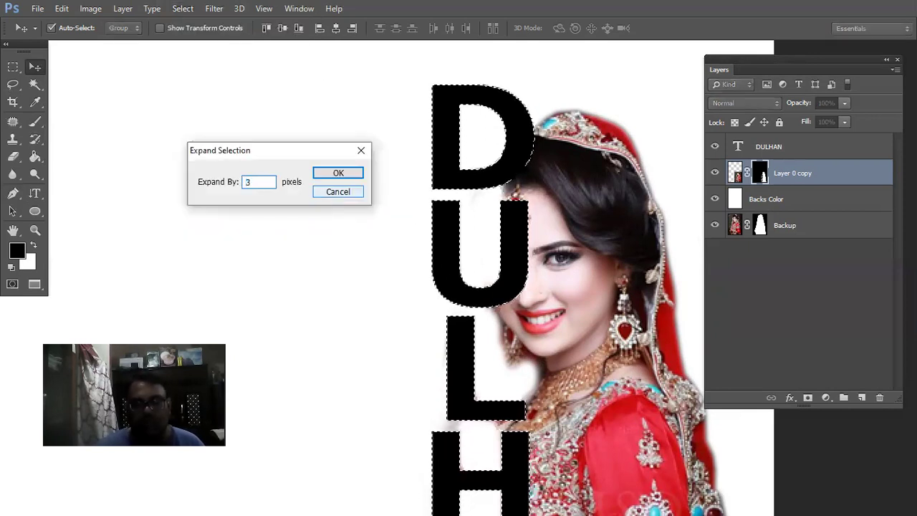
pyautogui.write('3')
pyautogui.press('Return')
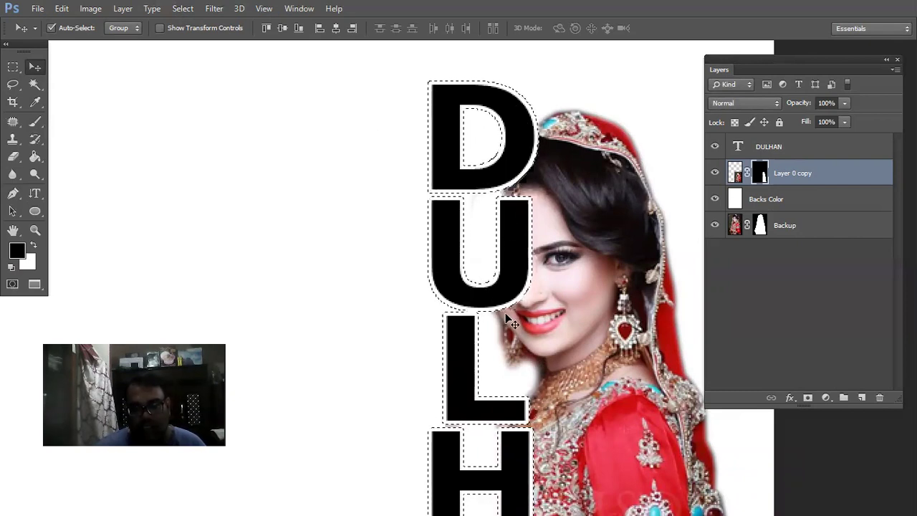
pyautogui.hotkey('ctrl', 'd')
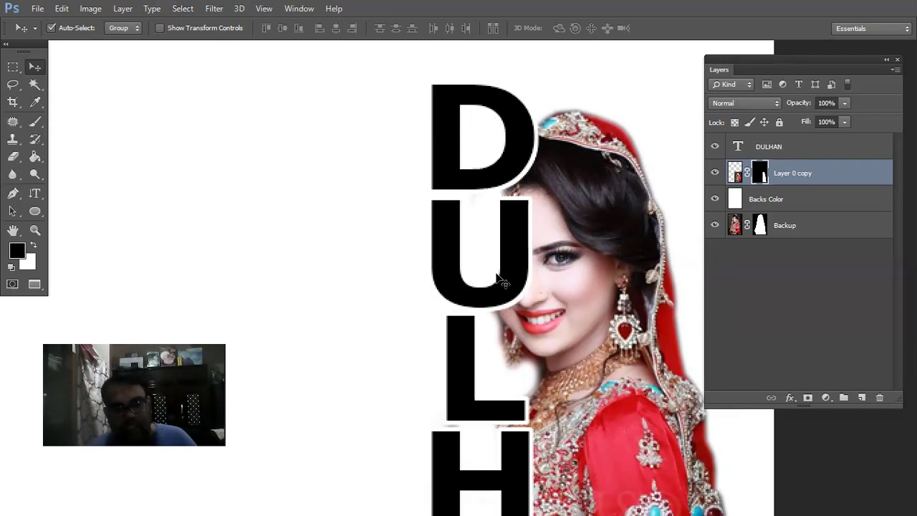
# Duplicate Layer 0 copy and place the duplicate above the DULHAN text layer
pyautogui.hotkey('ctrl', '0')
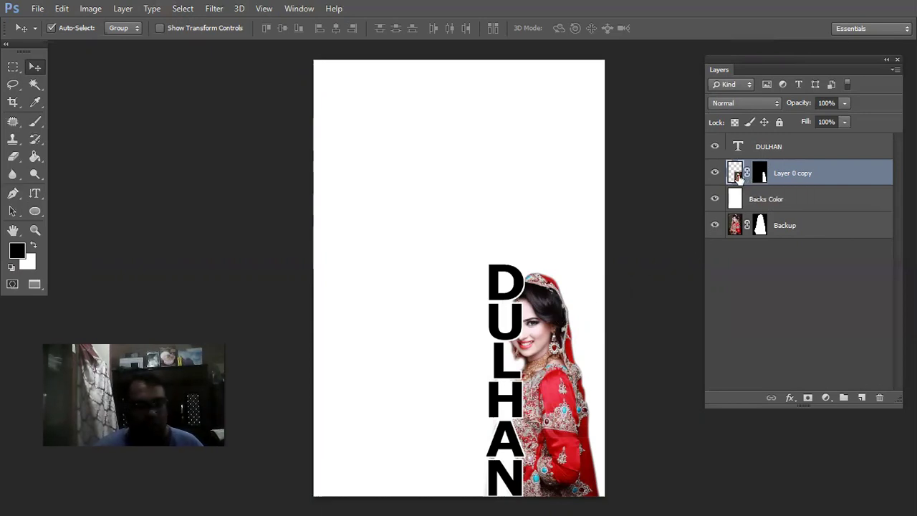
pyautogui.hotkey('ctrl', 'j')
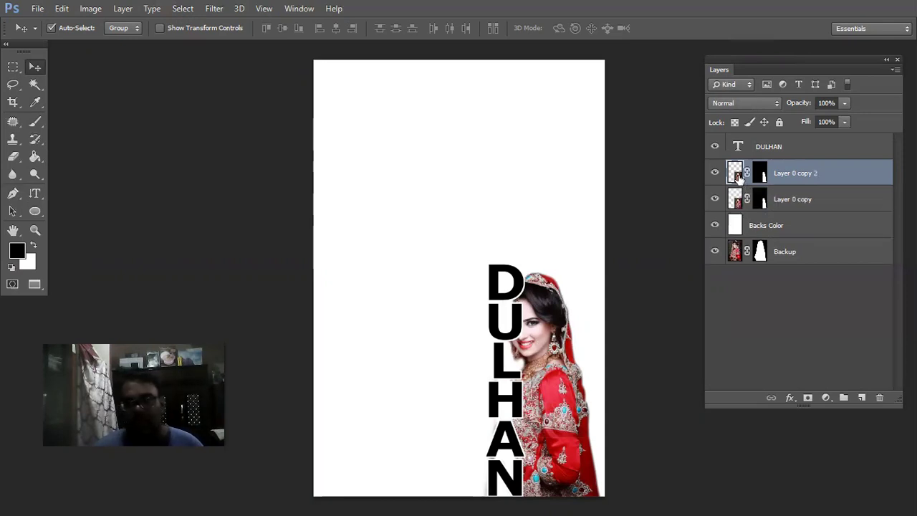
pyautogui.moveTo(734, 170); pyautogui.dragTo(734, 143)
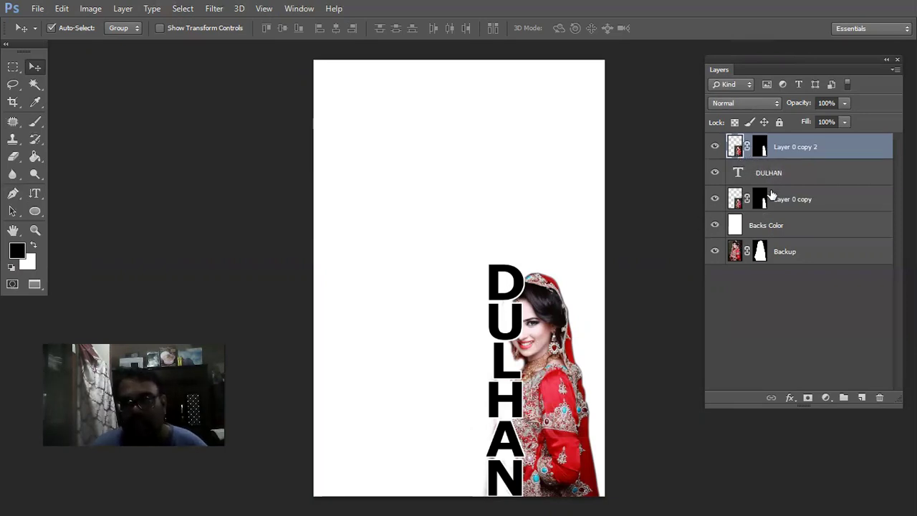
# Delete the layer mask from Layer 0 copy 2 above the DULHAN text
pyautogui.click(779, 201)
pyautogui.click(761, 147)
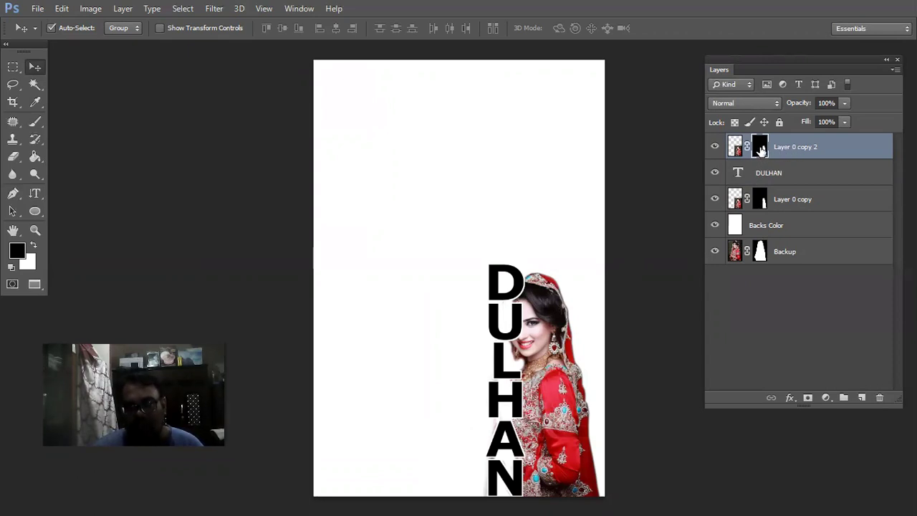
pyautogui.rightClick(759, 147)
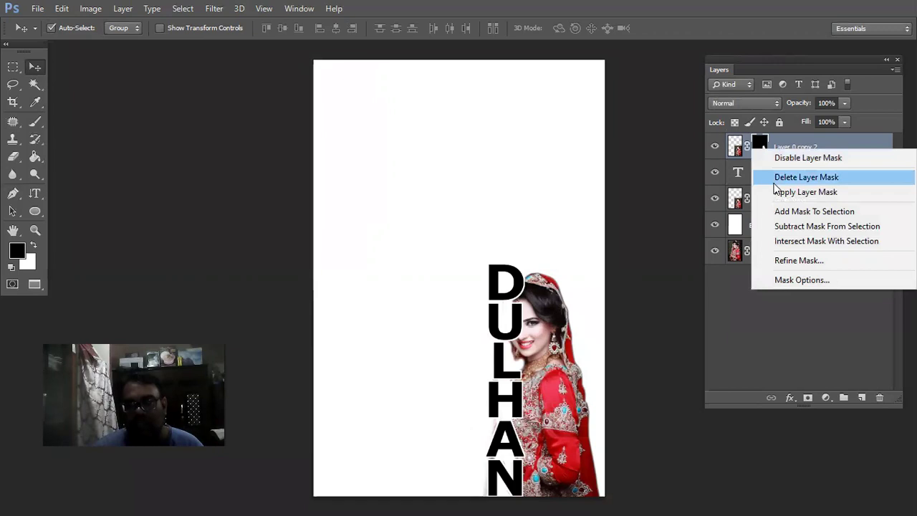
pyautogui.click(737, 150)
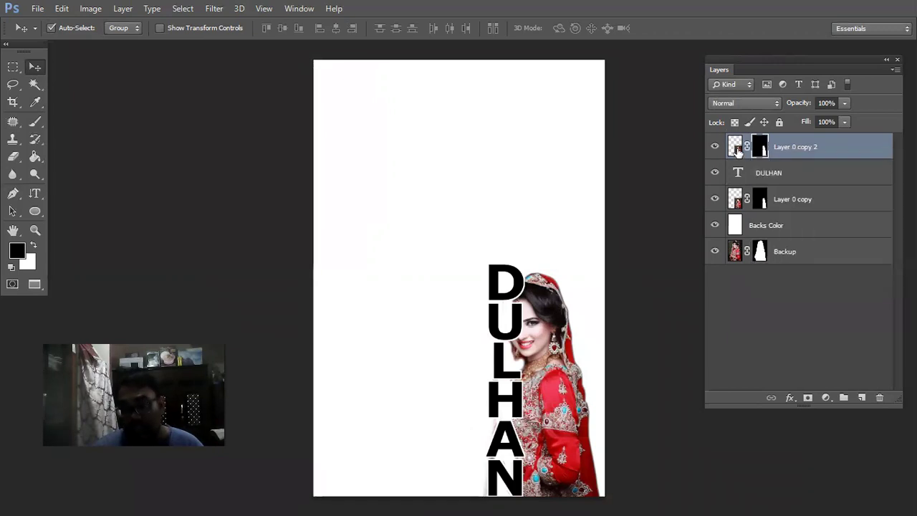
pyautogui.rightClick(763, 147)
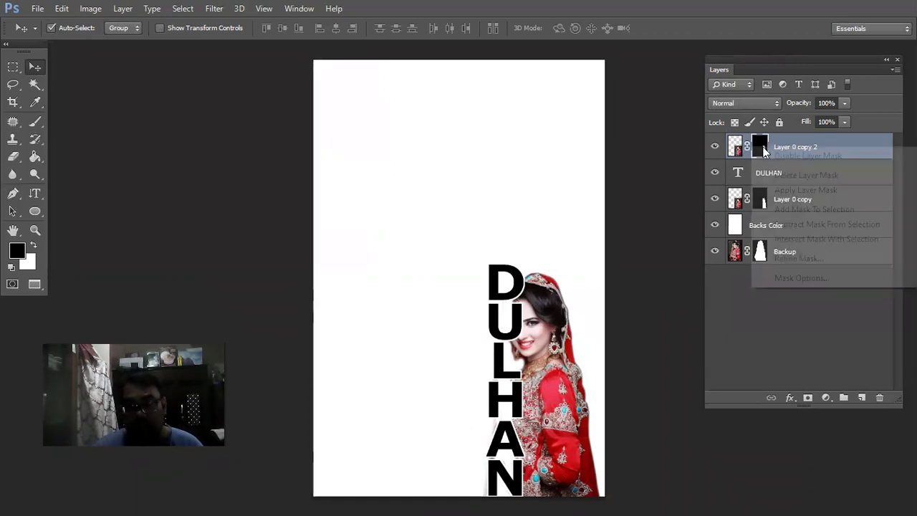
pyautogui.click(796, 177)
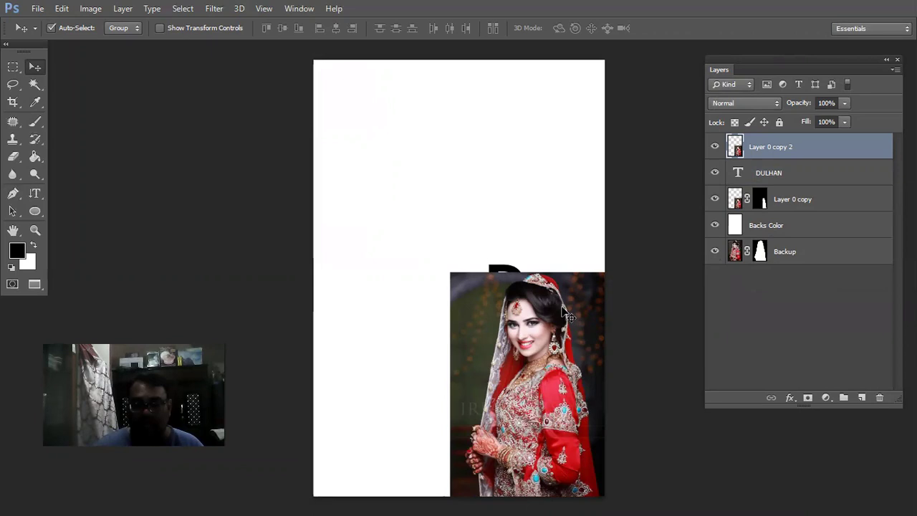
# Clip Layer 0 copy 2 to the DULHAN text layer so the photo fills only the letters
pyautogui.rightClick(790, 147)
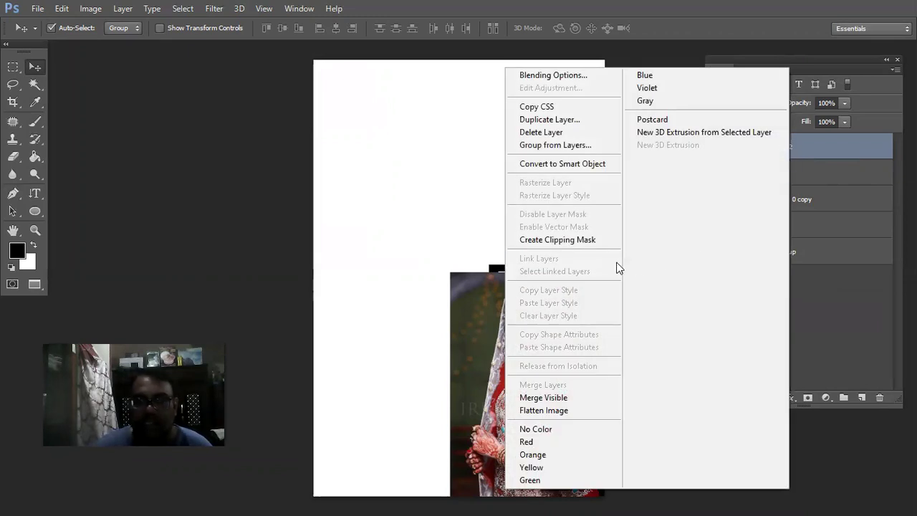
pyautogui.click(587, 240)
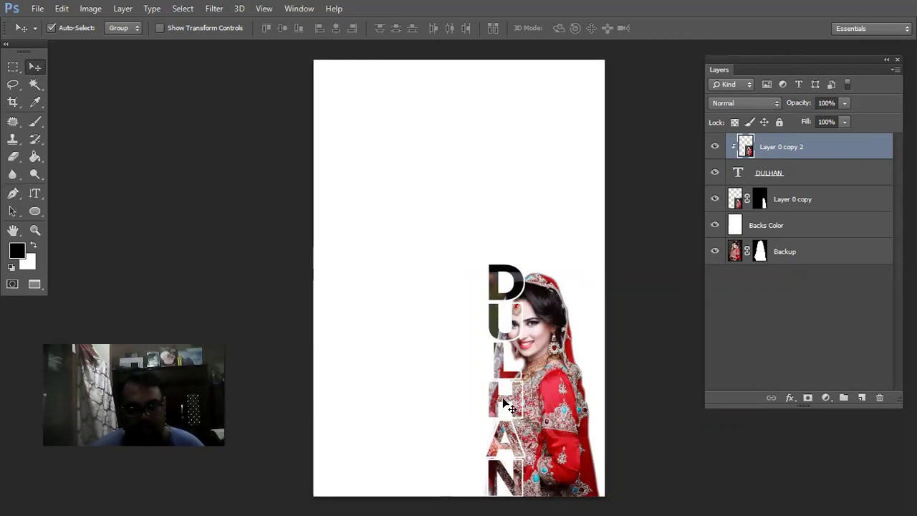
# Examine the photo-filled DULHAN letters and their edges against the bride's face and dress up close
pyautogui.hotkey('ctrl', '+')
pyautogui.hotkey('ctrl', '+')
pyautogui.moveTo(504, 403); pyautogui.dragTo(462, 230)
pyautogui.moveTo(513, 351); pyautogui.dragTo(494, 283)
pyautogui.moveTo(511, 376); pyautogui.dragTo(498, 247)
pyautogui.scroll(6, 512, 265)
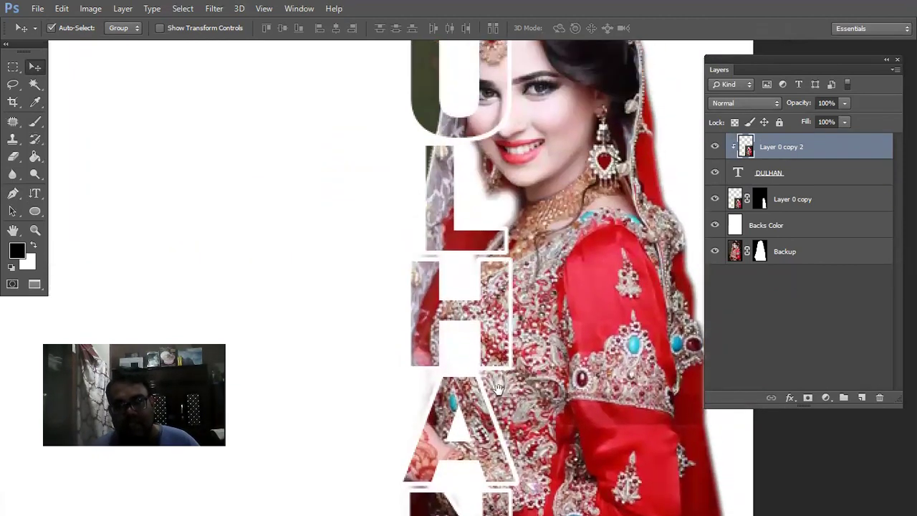
pyautogui.moveTo(525, 279); pyautogui.dragTo(530, 230)
pyautogui.moveTo(534, 303); pyautogui.dragTo(527, 256)
pyautogui.hotkey('ctrl', '0')
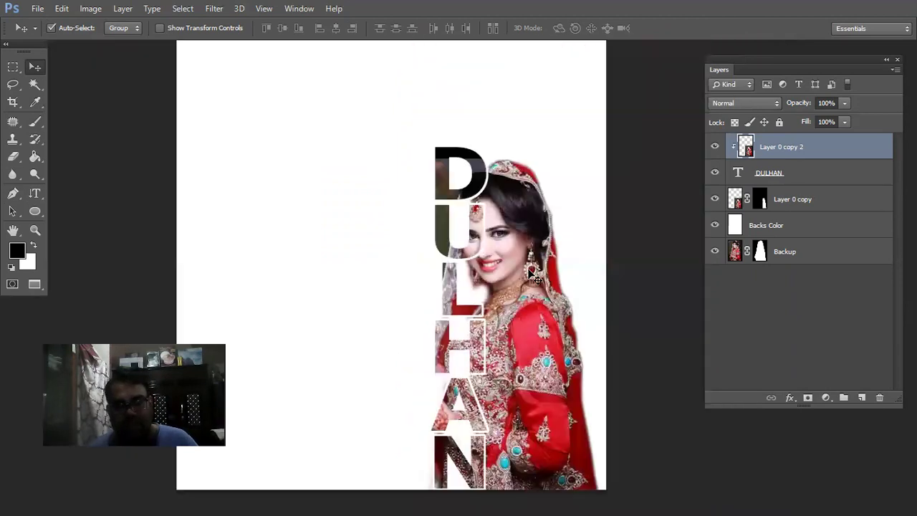
pyautogui.scroll(3, 534, 279)
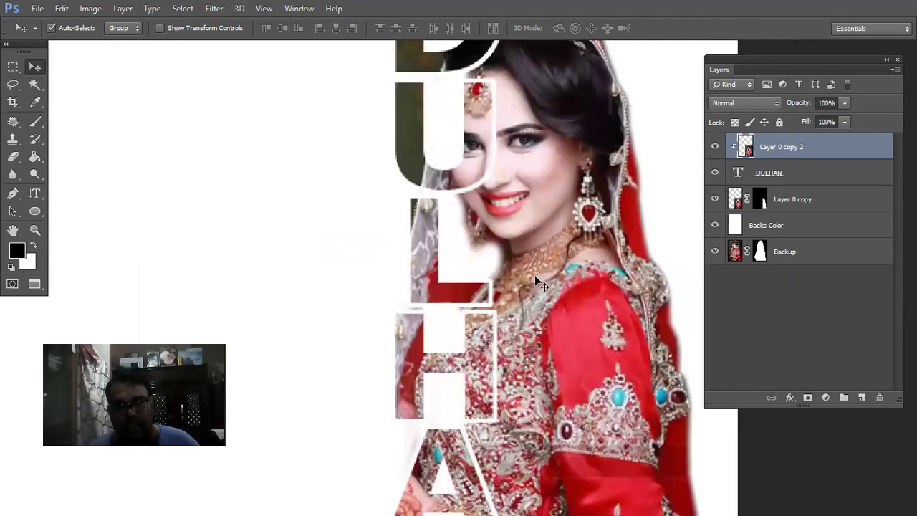
pyautogui.moveTo(547, 325); pyautogui.dragTo(545, 356)
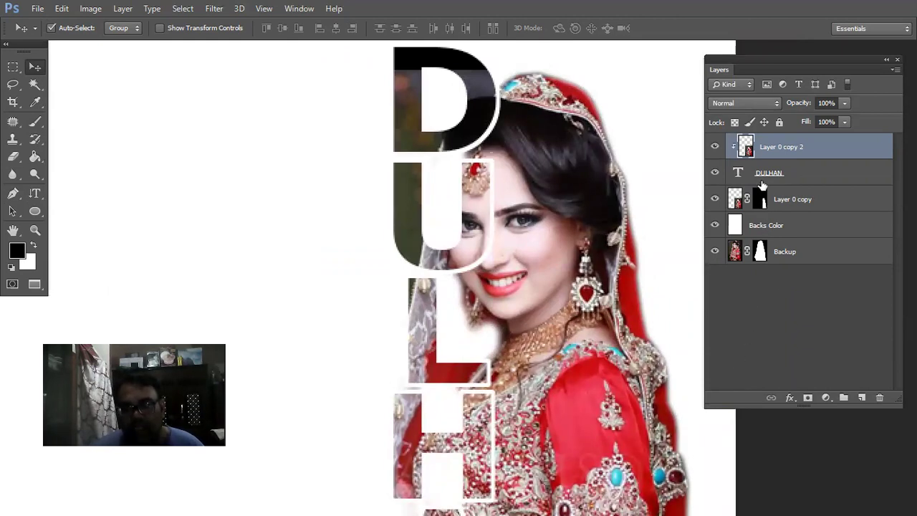
# Add a Vibrance adjustment layer above Layer 0 copy 2 with vibrance set to +98
pyautogui.click(825, 398)
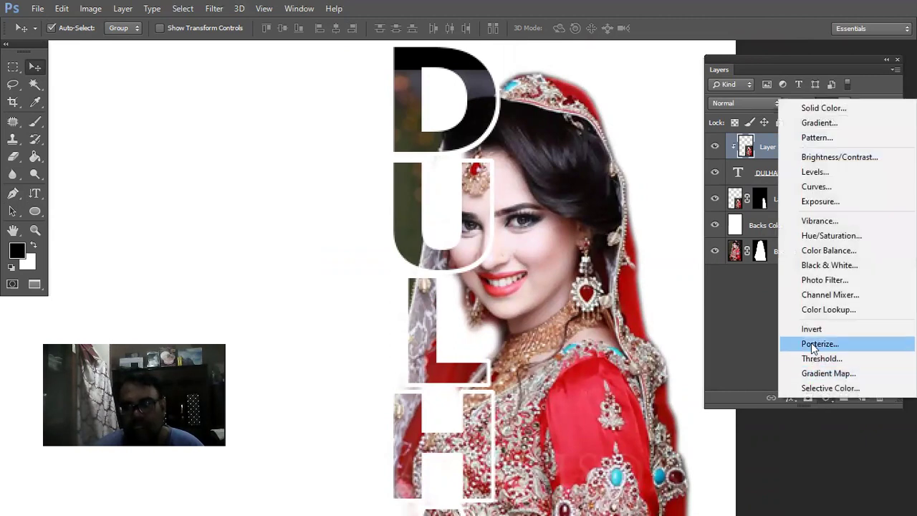
pyautogui.click(821, 223)
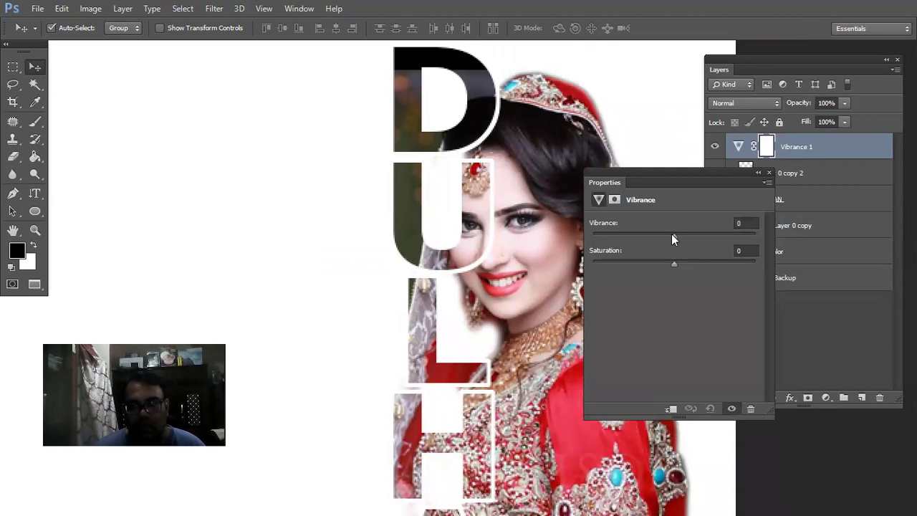
pyautogui.moveTo(673, 235); pyautogui.dragTo(745, 240)
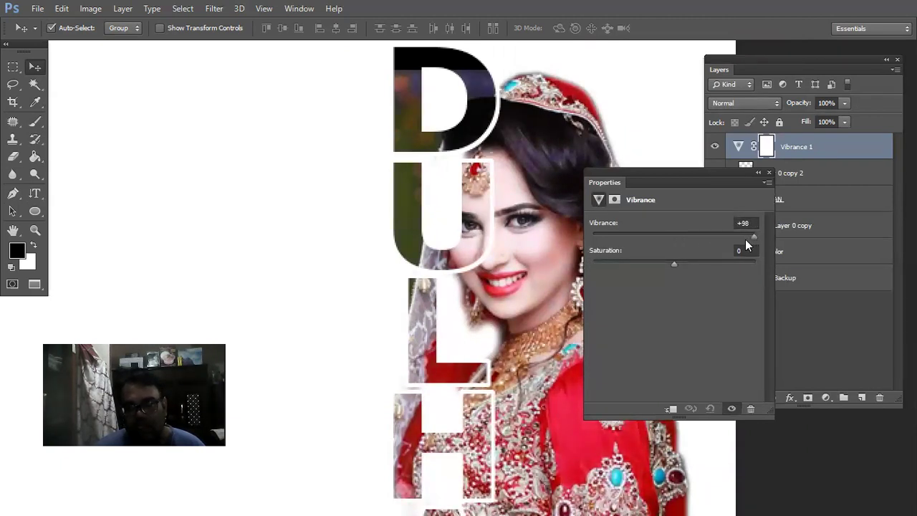
pyautogui.click(769, 173)
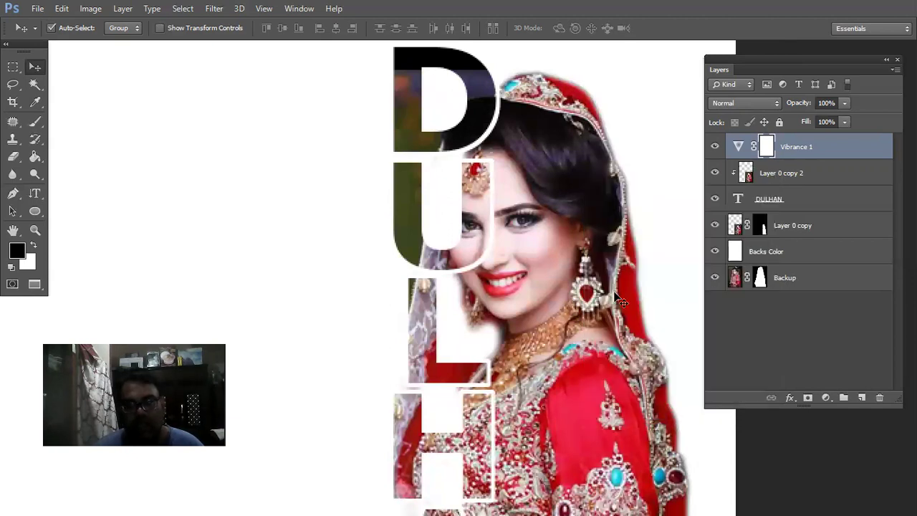
pyautogui.hotkey('ctrl', '0')
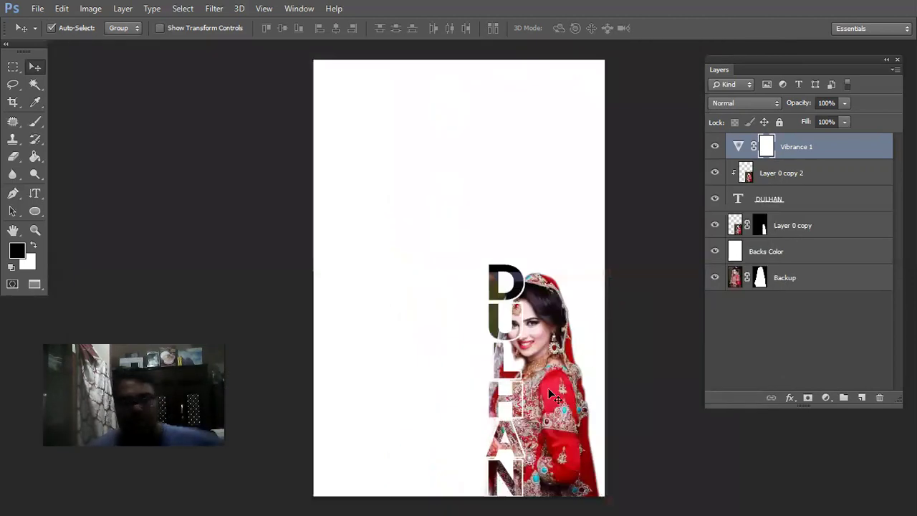